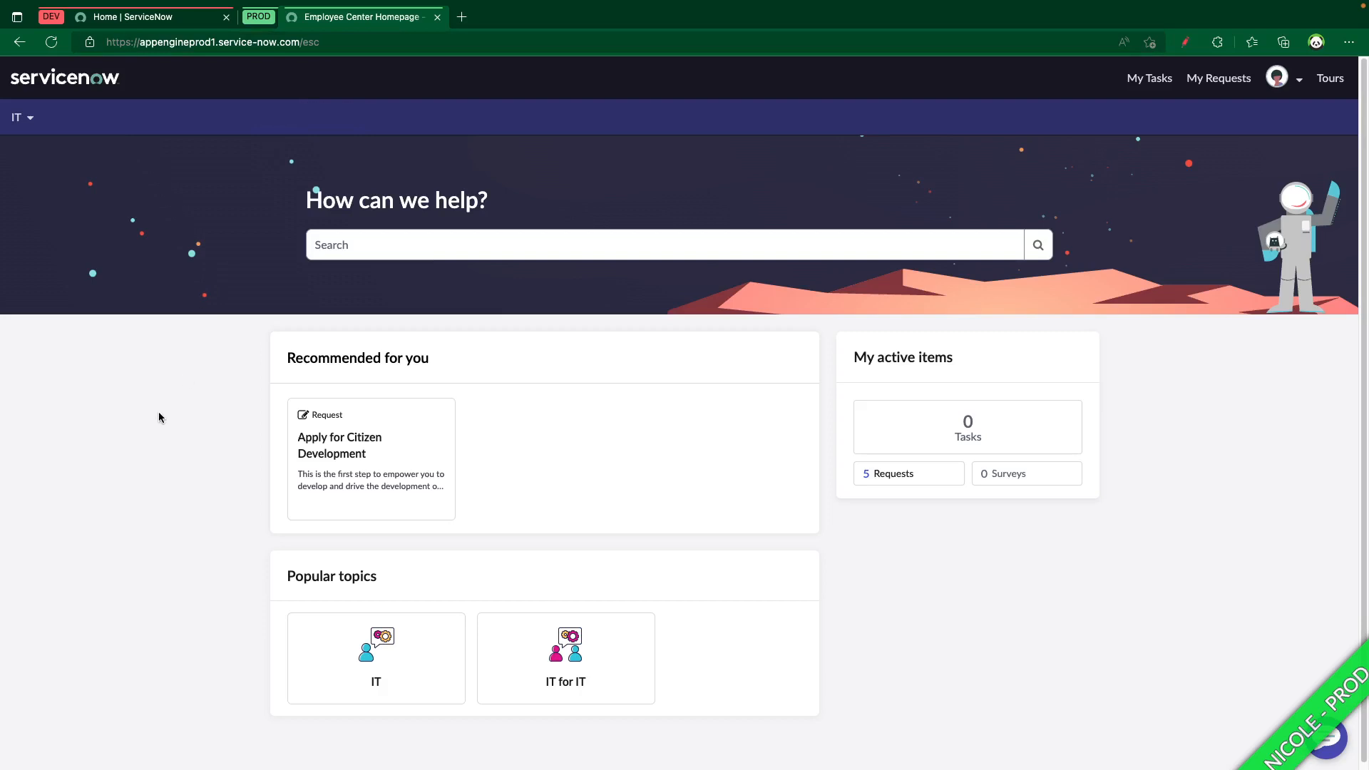
# Open the Apply for Citizen Development request form and name the application "Telework Request"
pyautogui.click(392, 449)
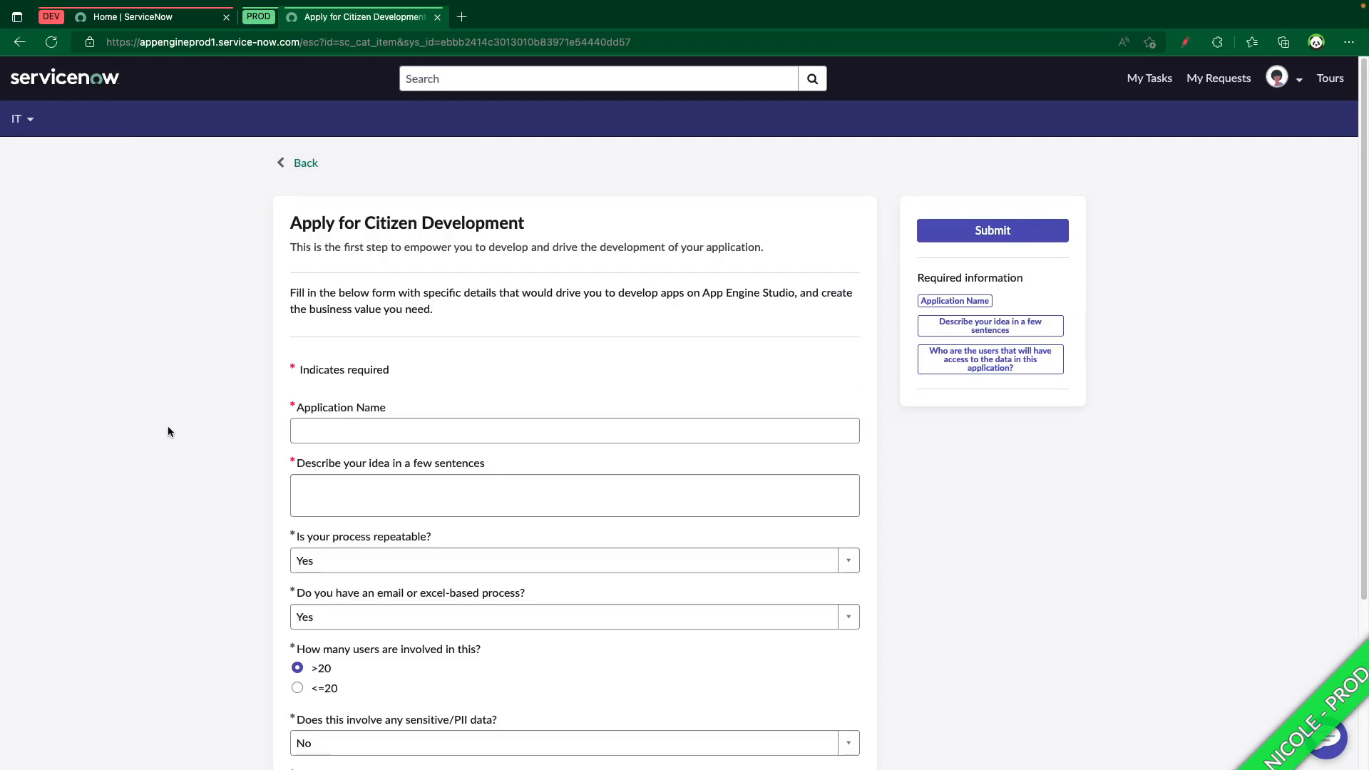
pyautogui.click(326, 430)
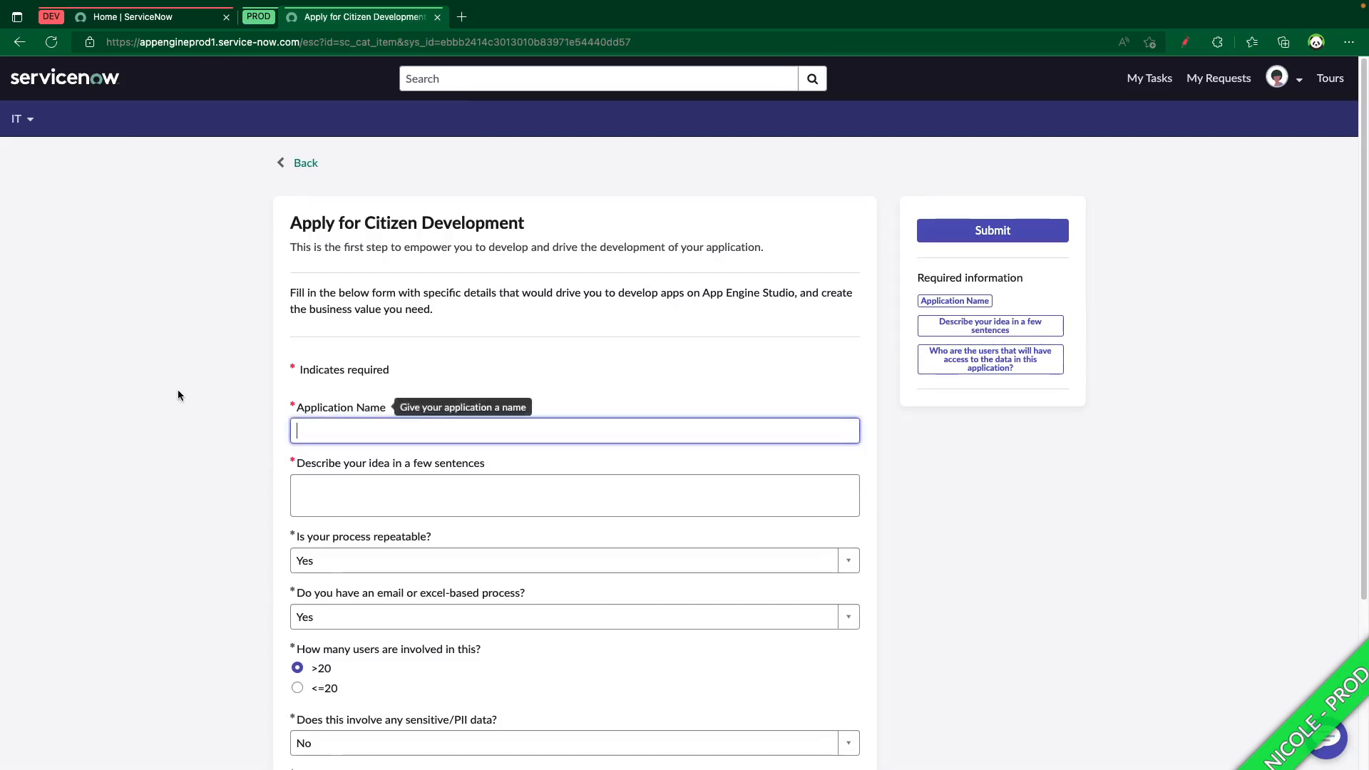
pyautogui.write('Tele')
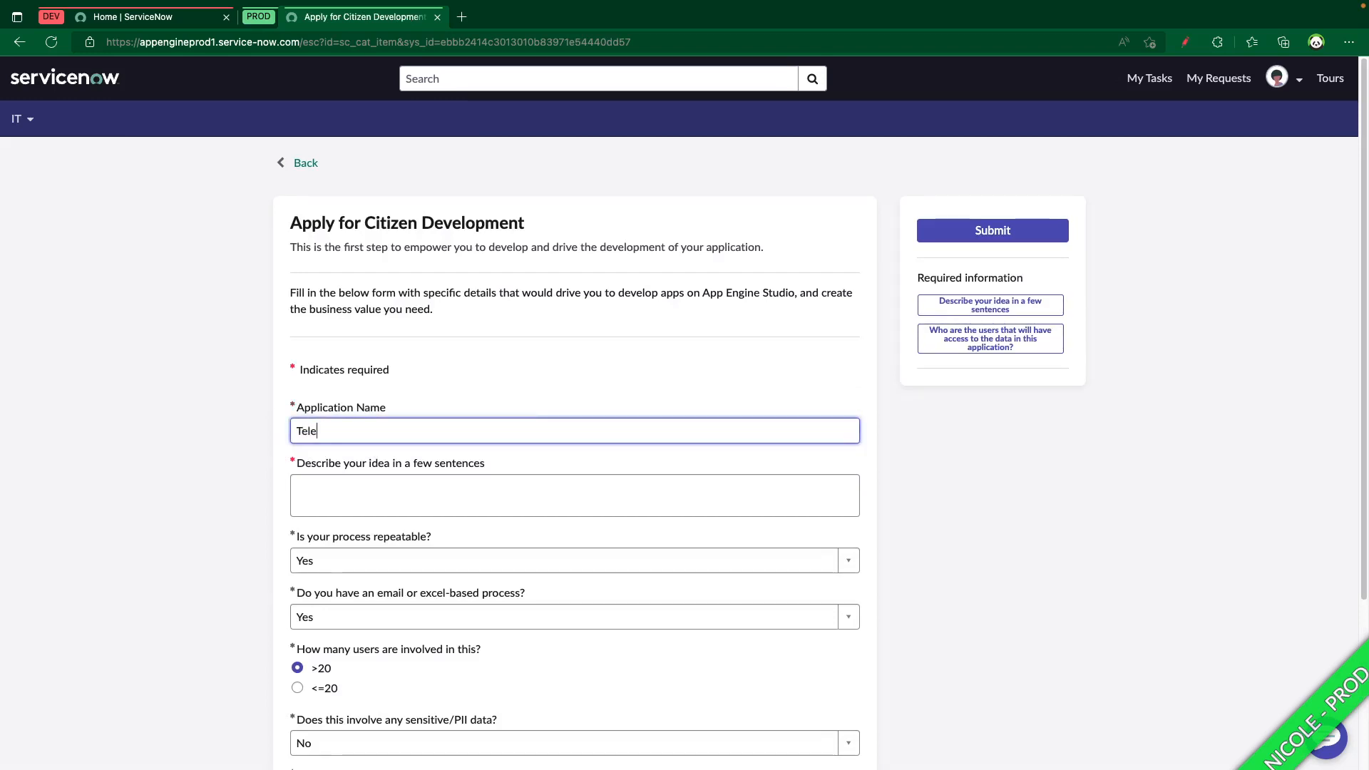
pyautogui.write('work Request')
pyautogui.click(178, 387)
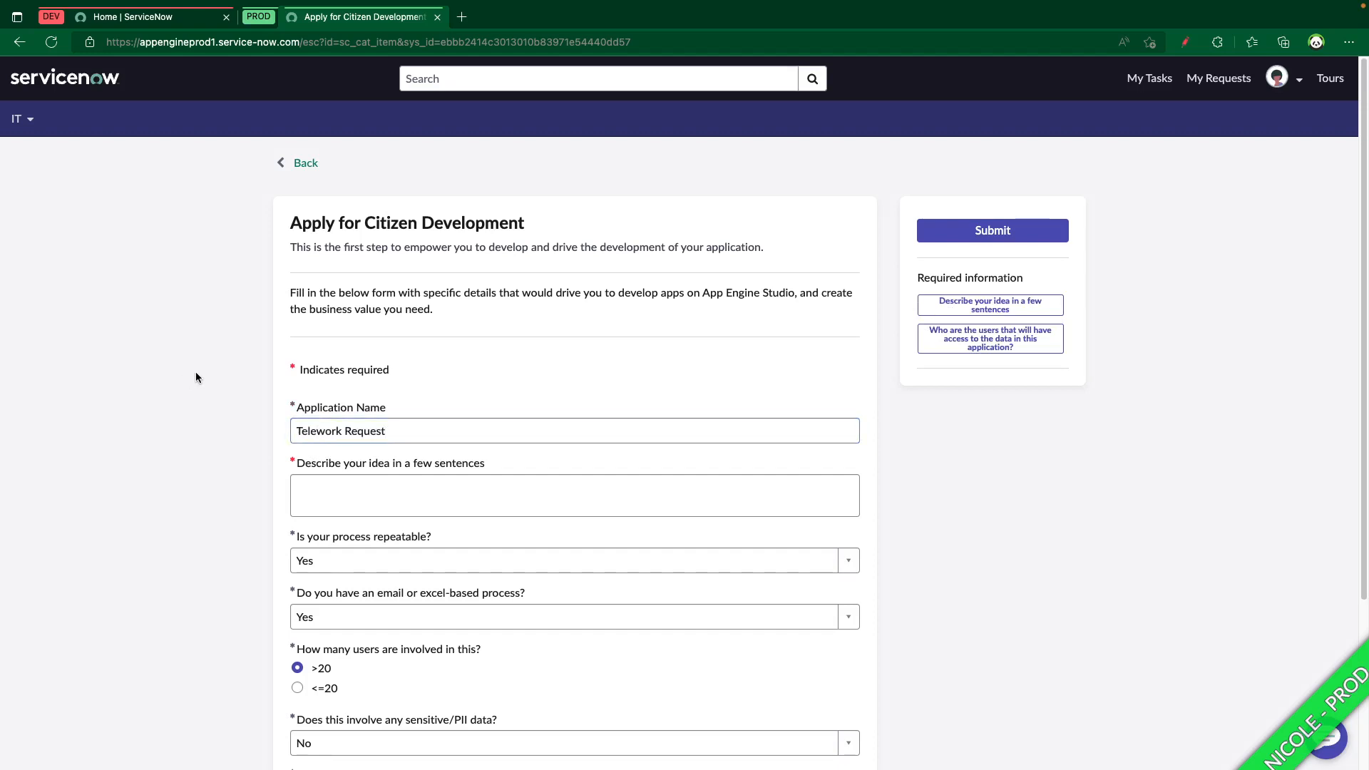
# Describe the application idea as "Managing remote work requests"
pyautogui.click(389, 511)
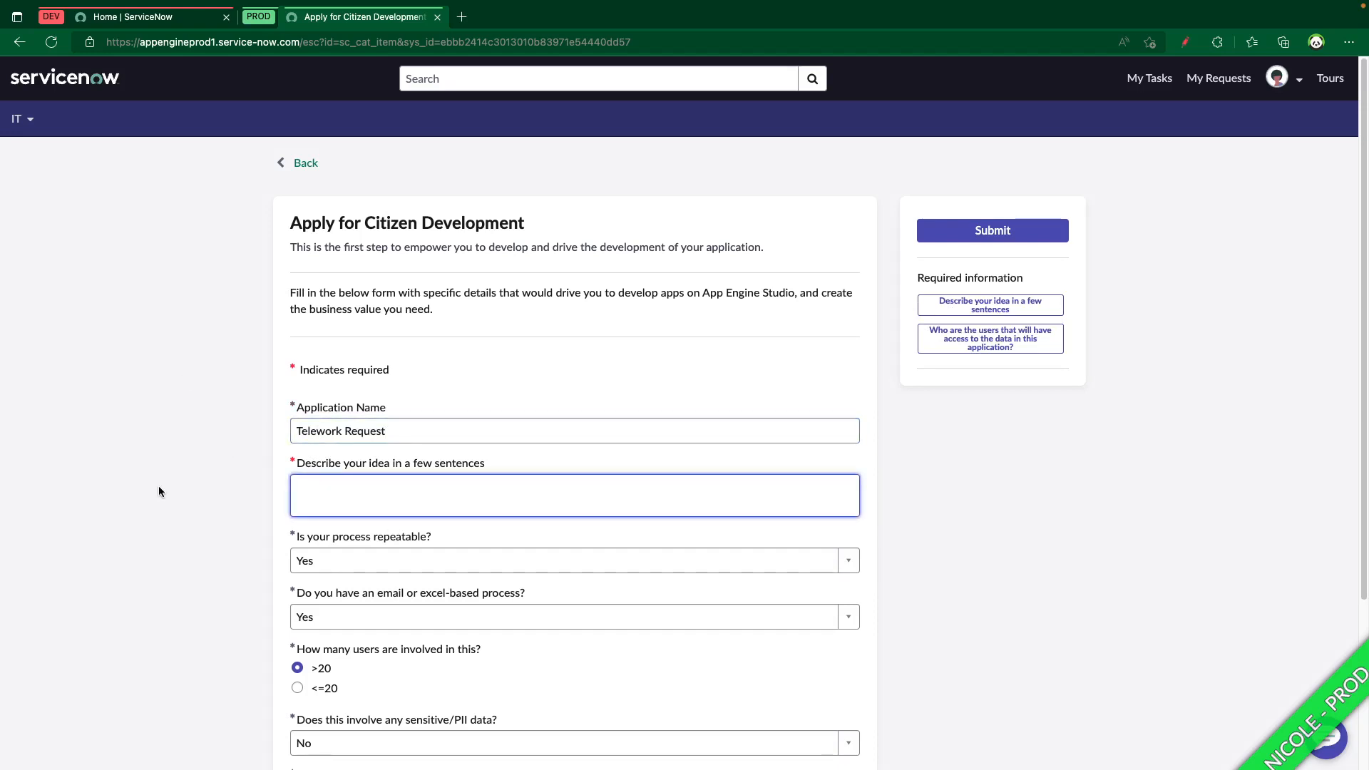
pyautogui.write('Managine')
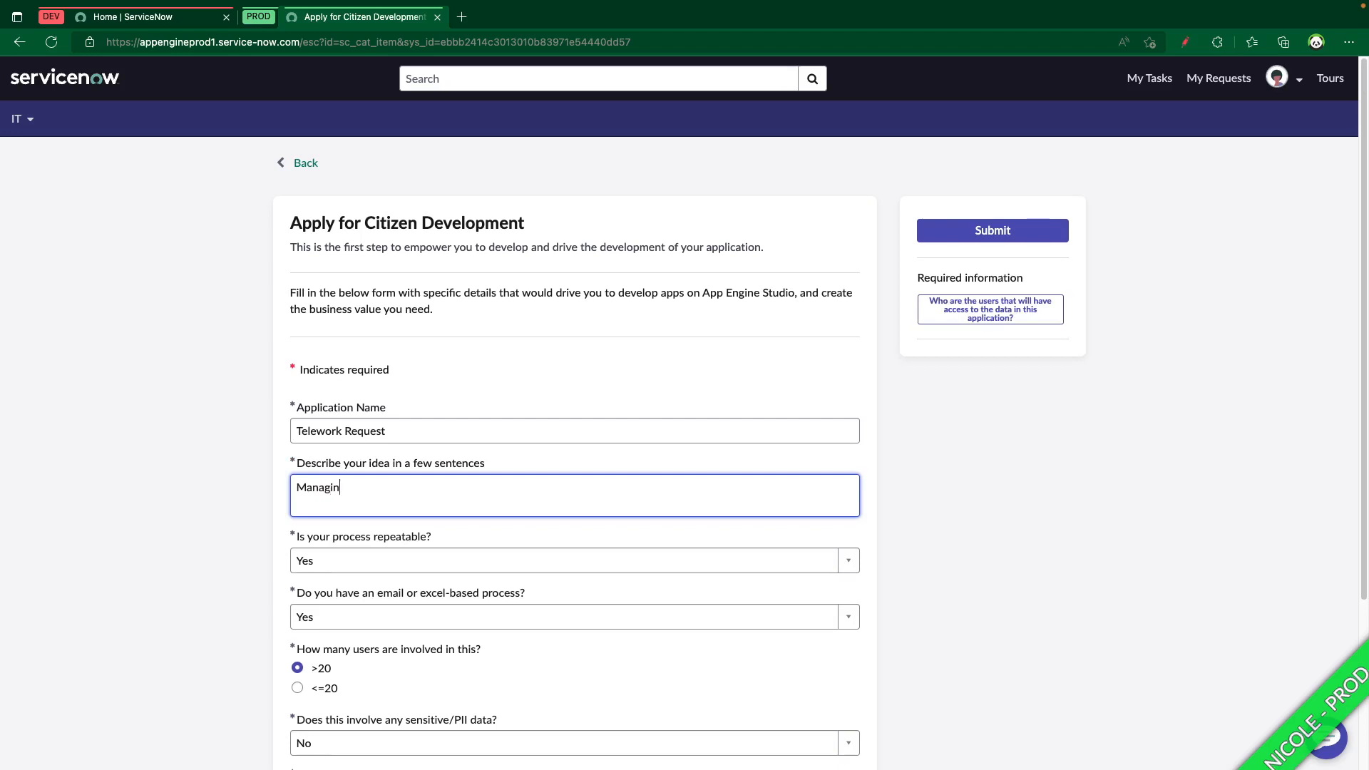
pyautogui.press('BackSpace')
pyautogui.write('g remote work requests in a a')
pyautogui.press('BackSpace')
pyautogui.press('BackSpace')
pyautogui.press('BackSpace')
pyautogui.press('BackSpace')
pyautogui.press('BackSpace')
pyautogui.press('BackSpace')
pyautogui.press('BackSpace')
pyautogui.click(151, 483)
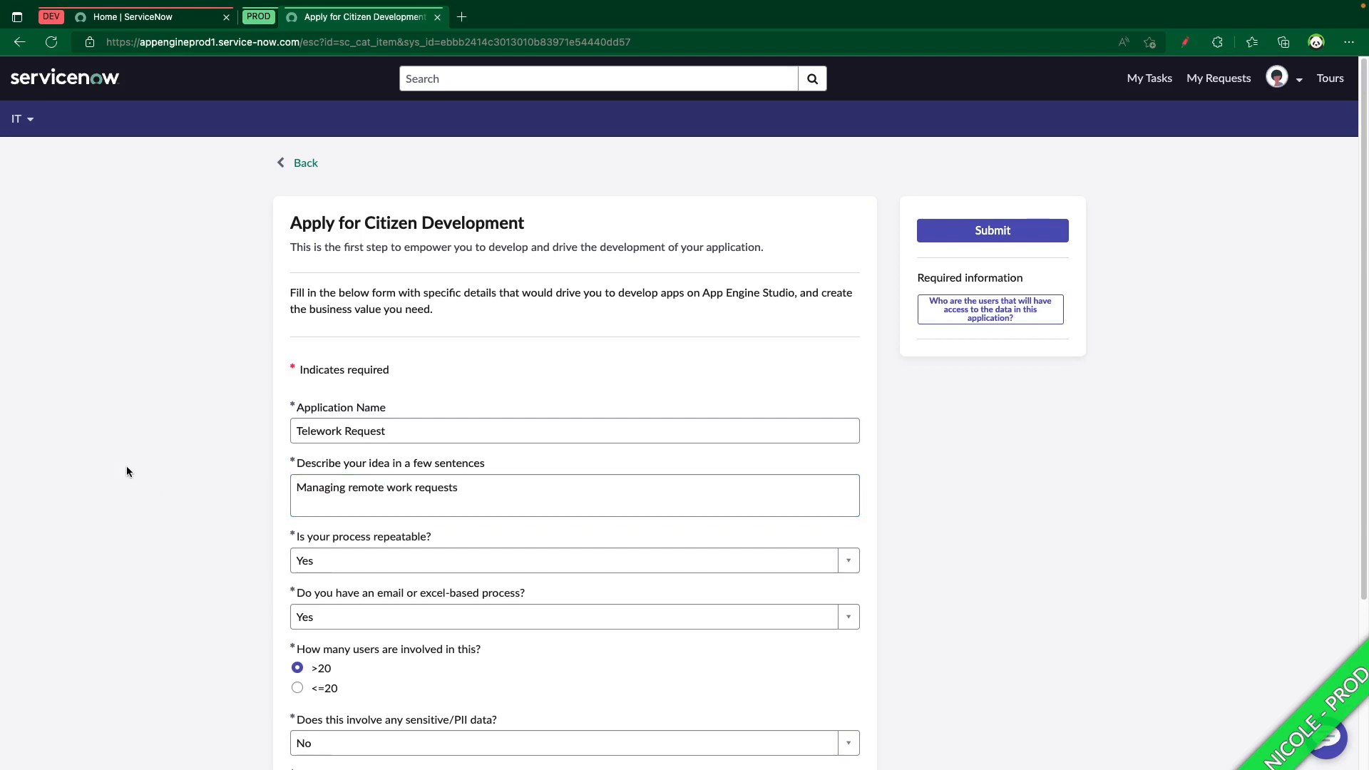
# Enter "People that want to work remotely" as the users with access to the application's data and submit the request
pyautogui.scroll(-3, 135, 472)
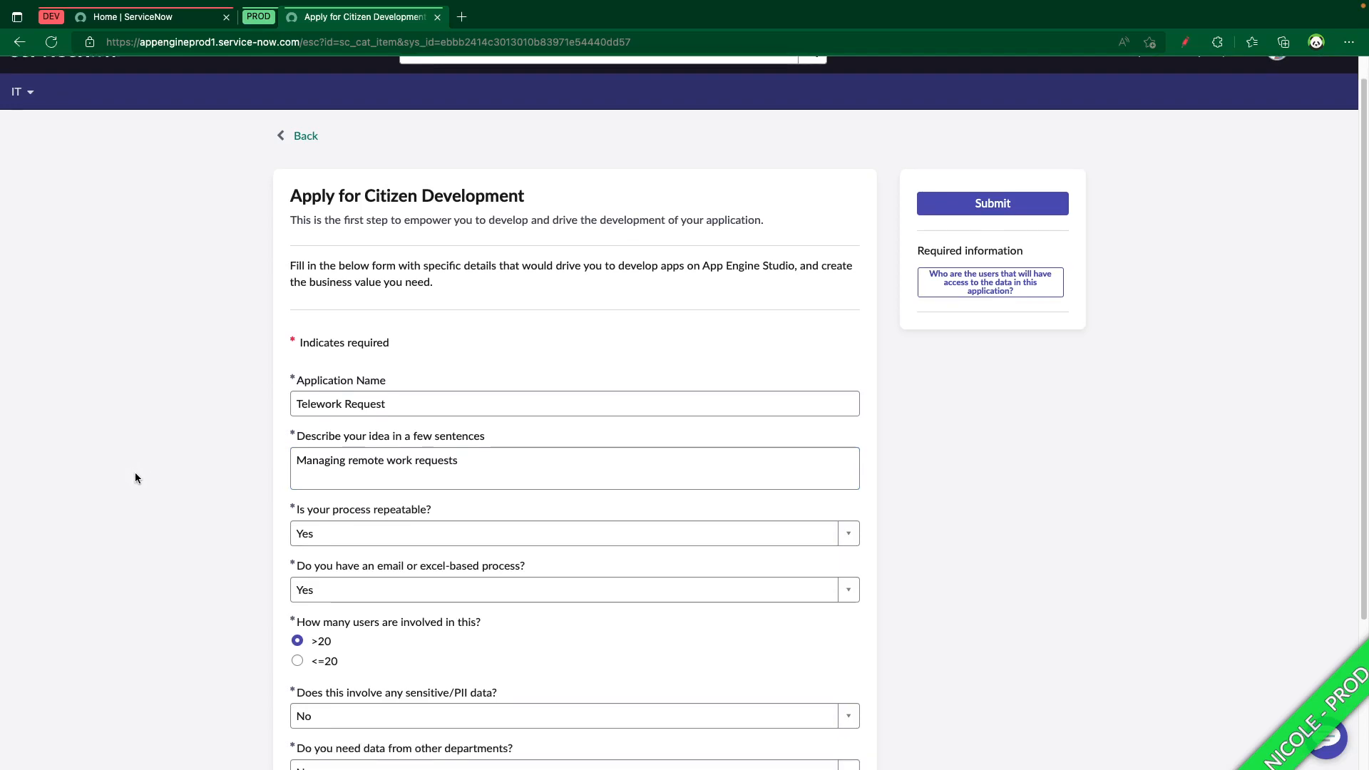
pyautogui.click(336, 645)
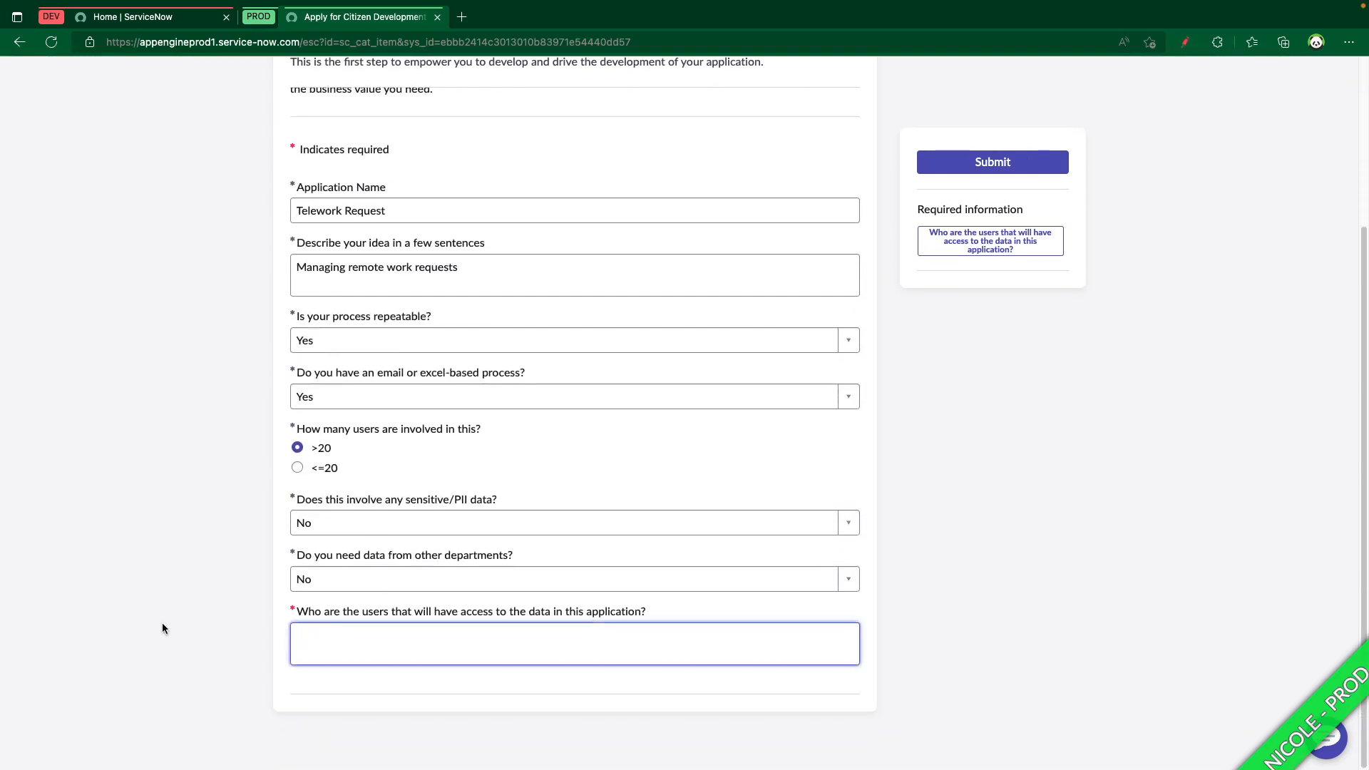
pyautogui.write('People that want')
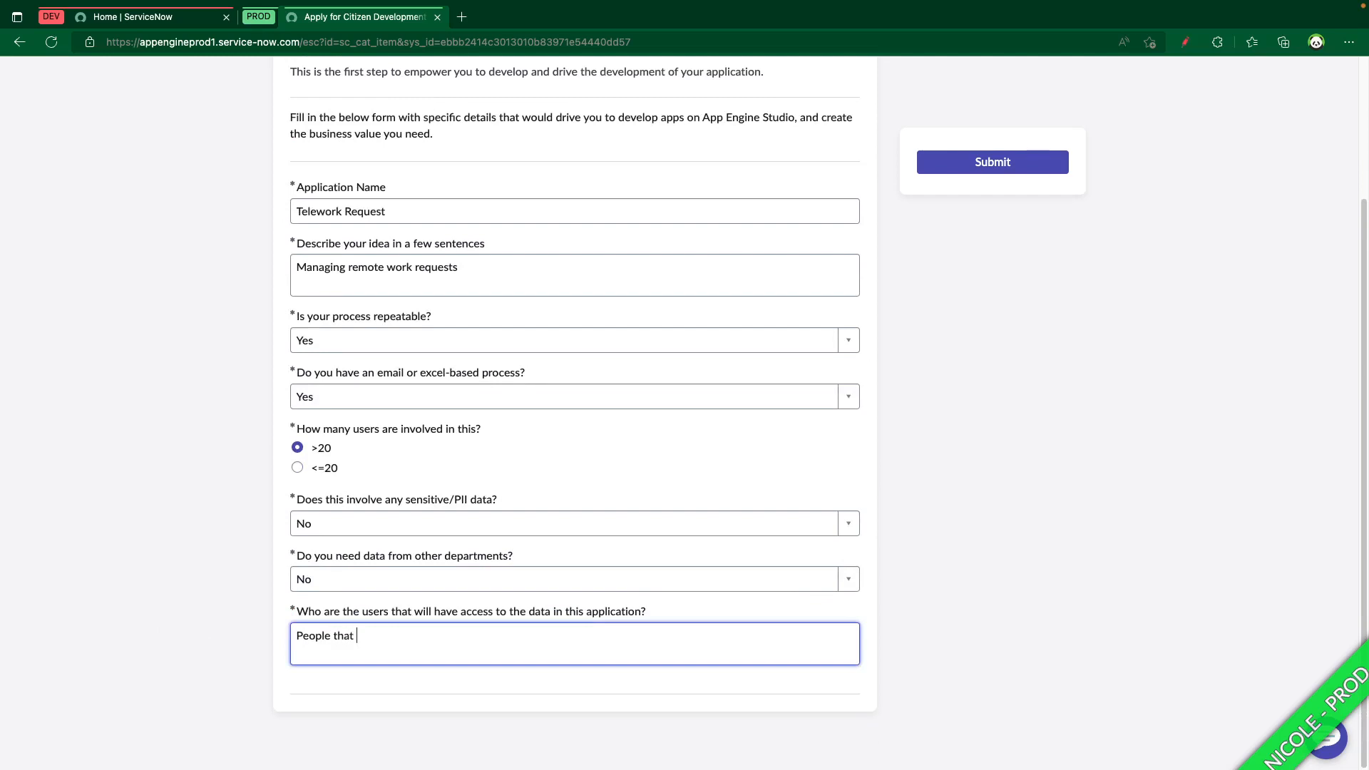
pyautogui.write(' to work remotely')
pyautogui.click(982, 164)
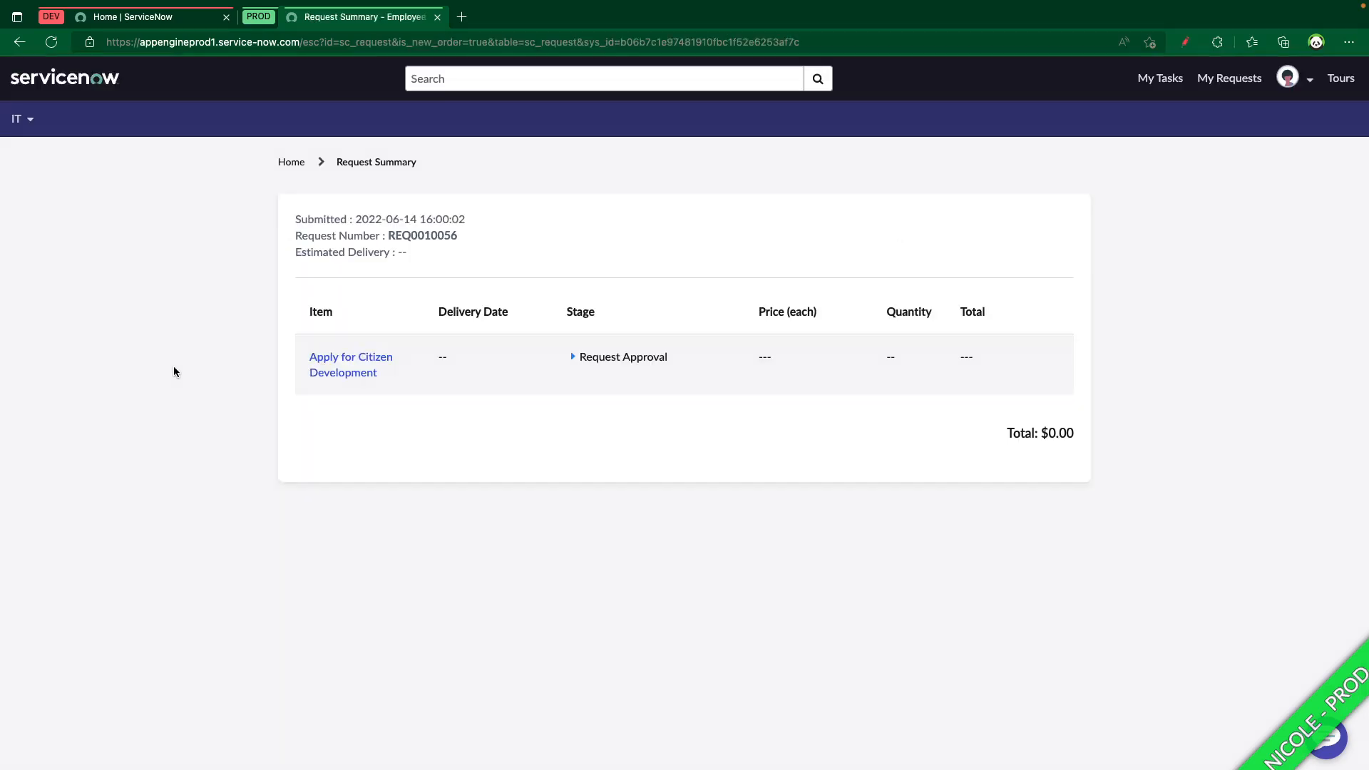
# Switch to the admin's App Engine Management Center and approve the Telework Request intake application request
pyautogui.hotkey('ctrl', 'Left')
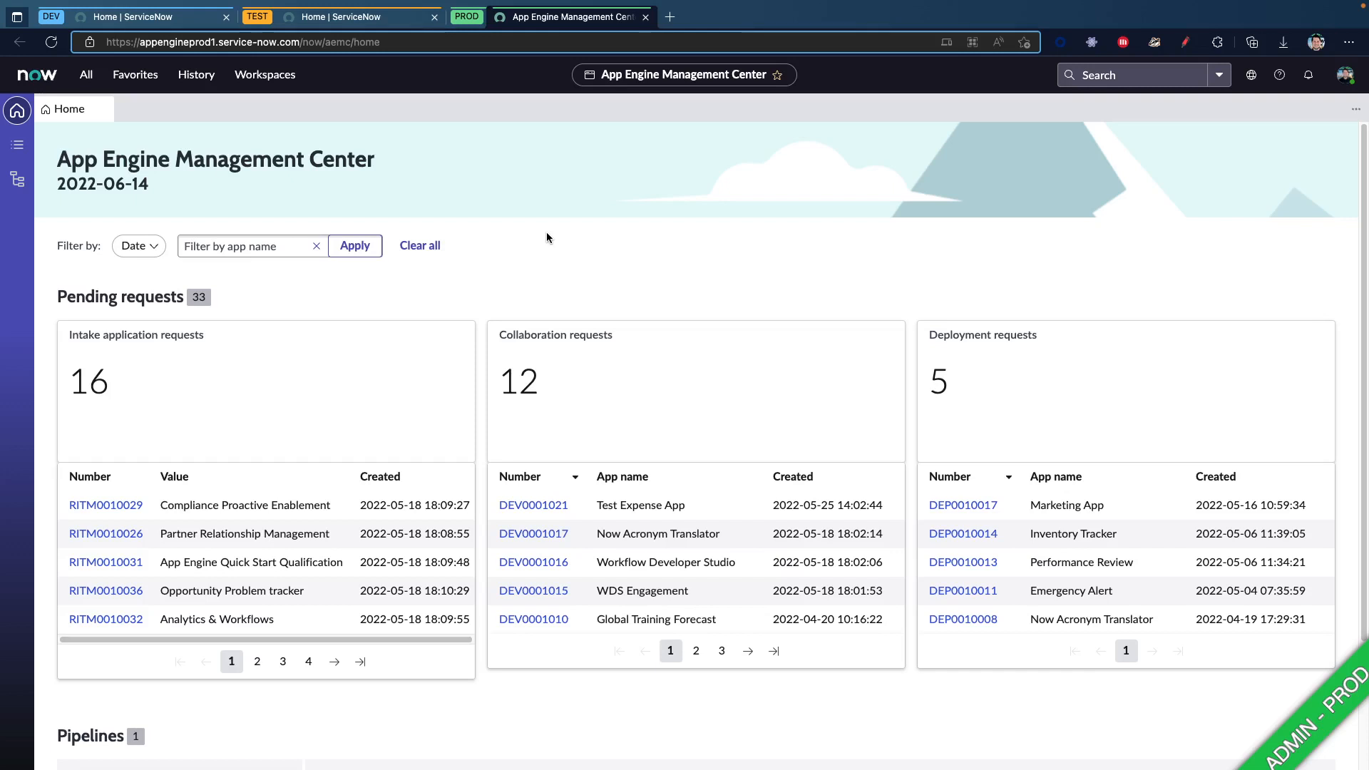
pyautogui.click(52, 43)
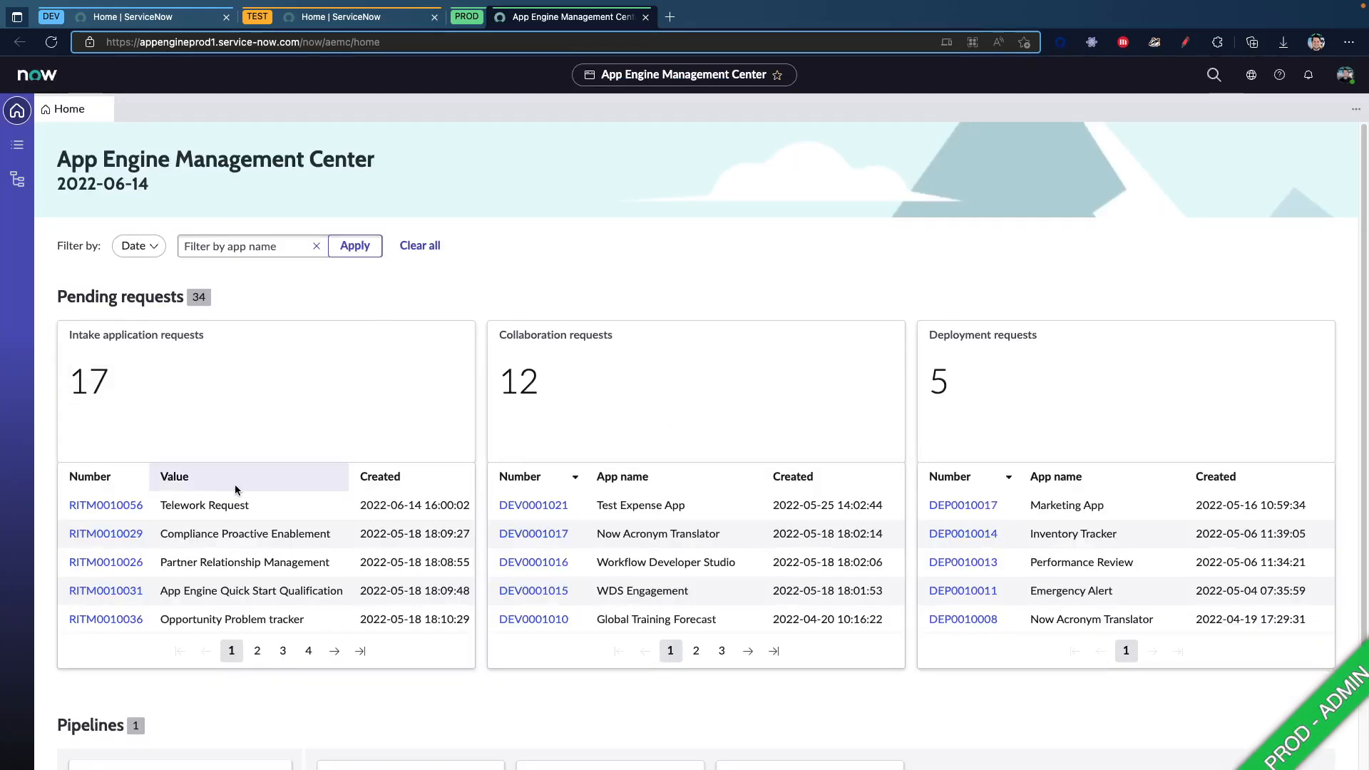
pyautogui.click(107, 506)
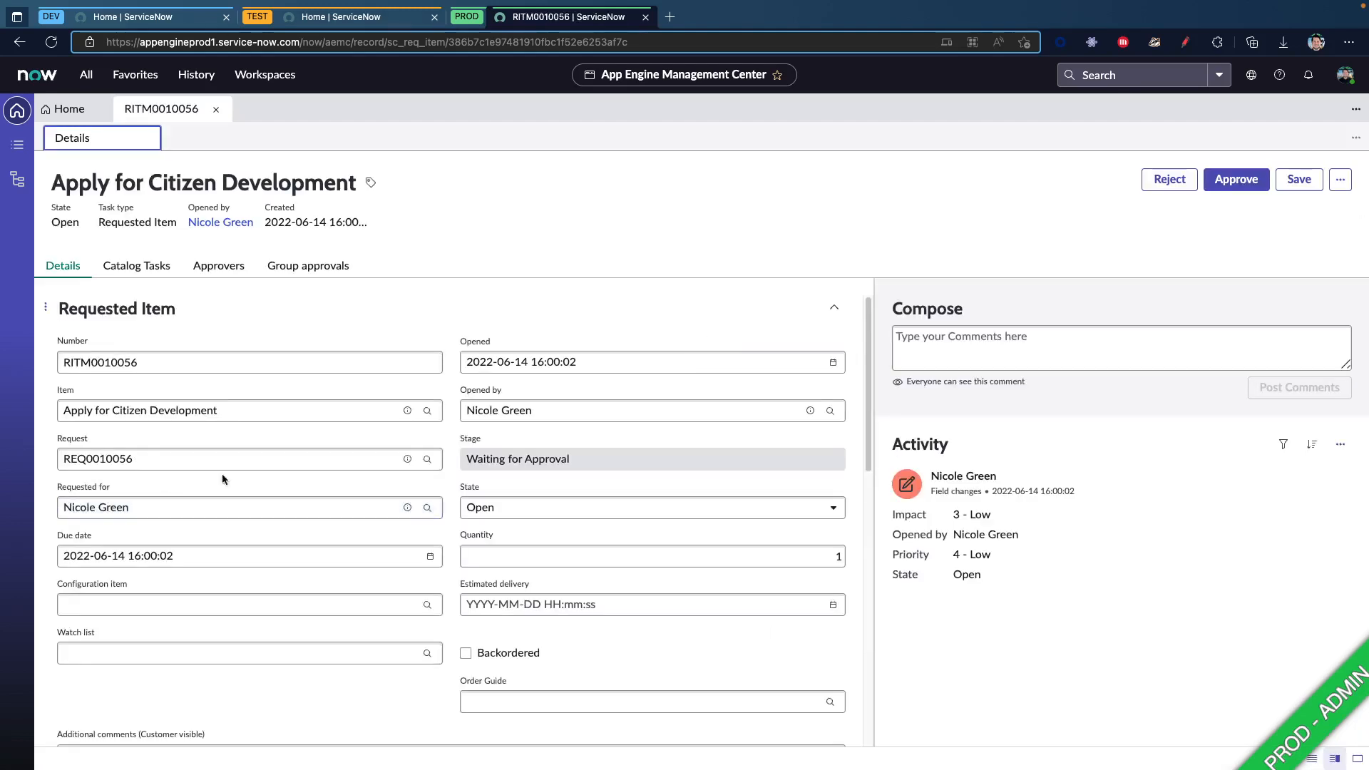
pyautogui.scroll(-4, 375, 498)
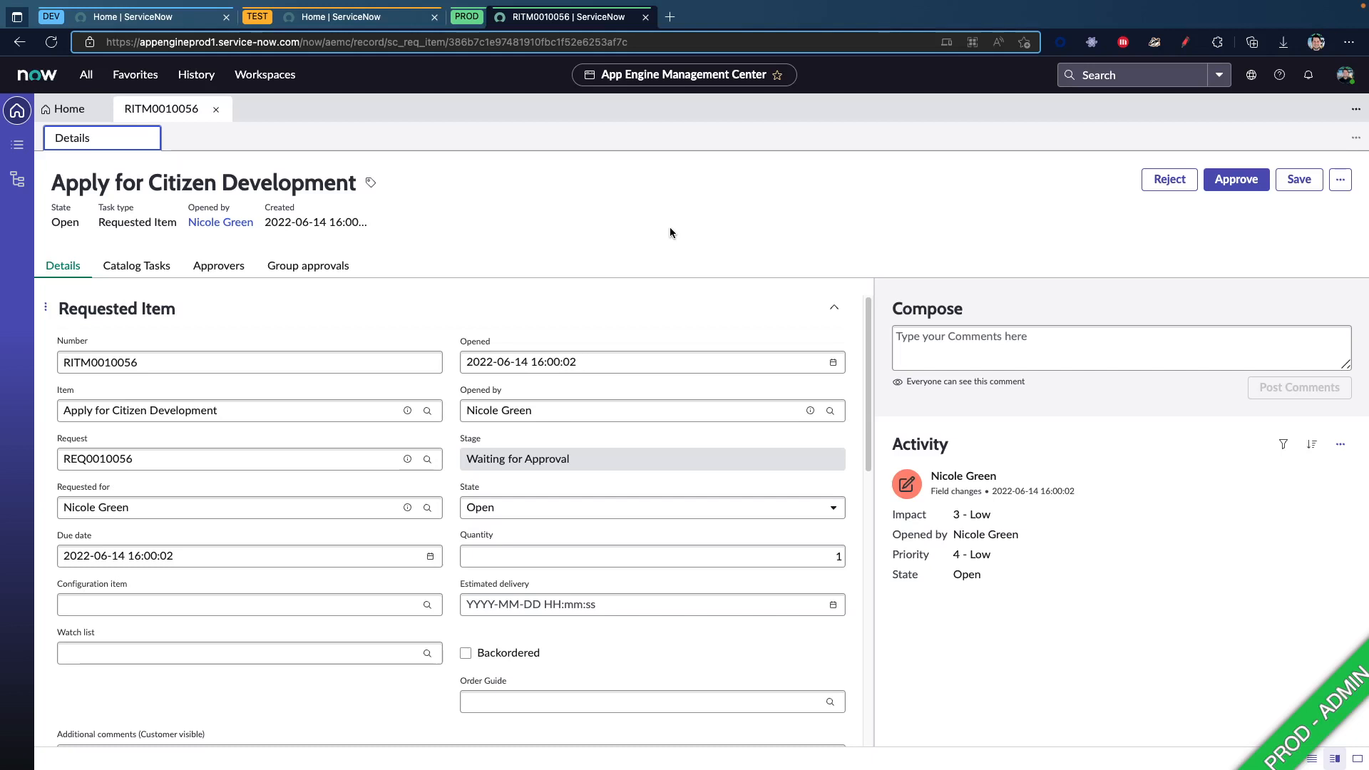
pyautogui.click(1238, 181)
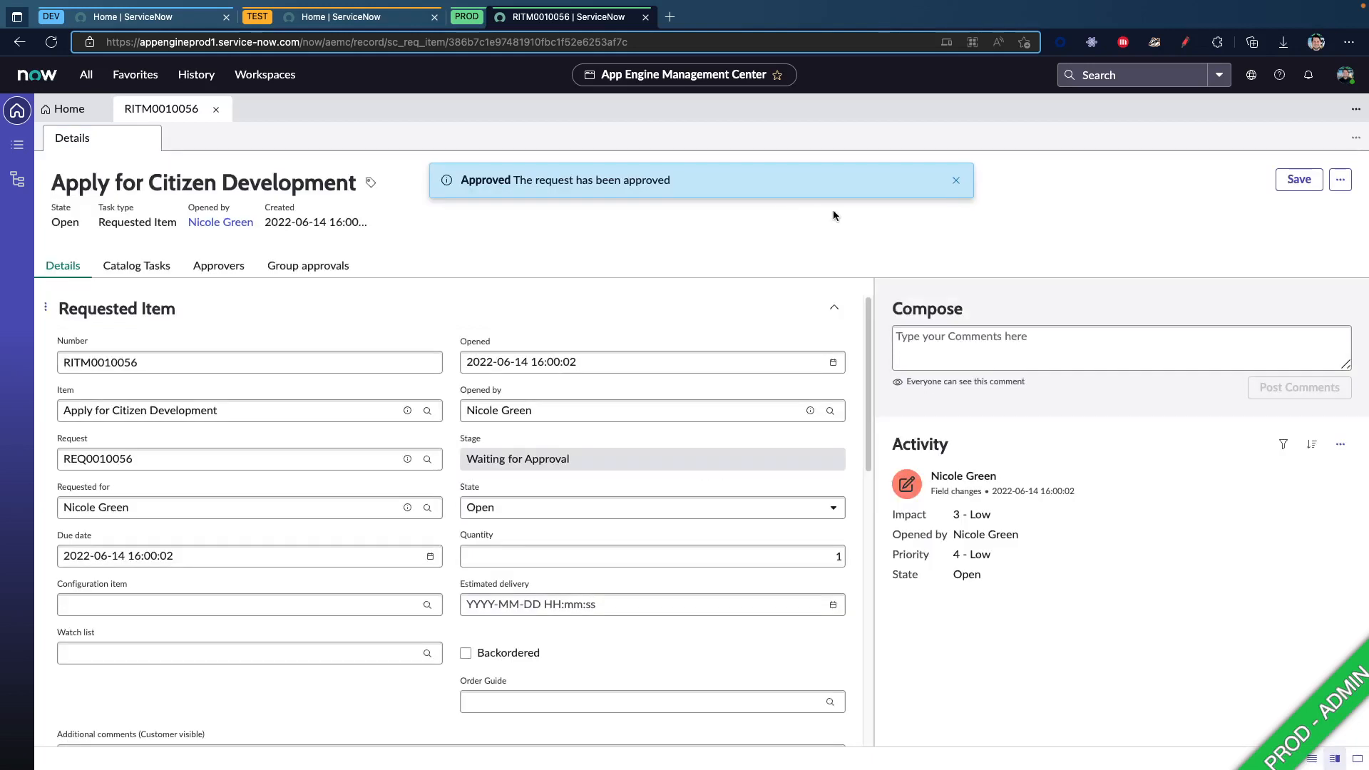
pyautogui.click(956, 180)
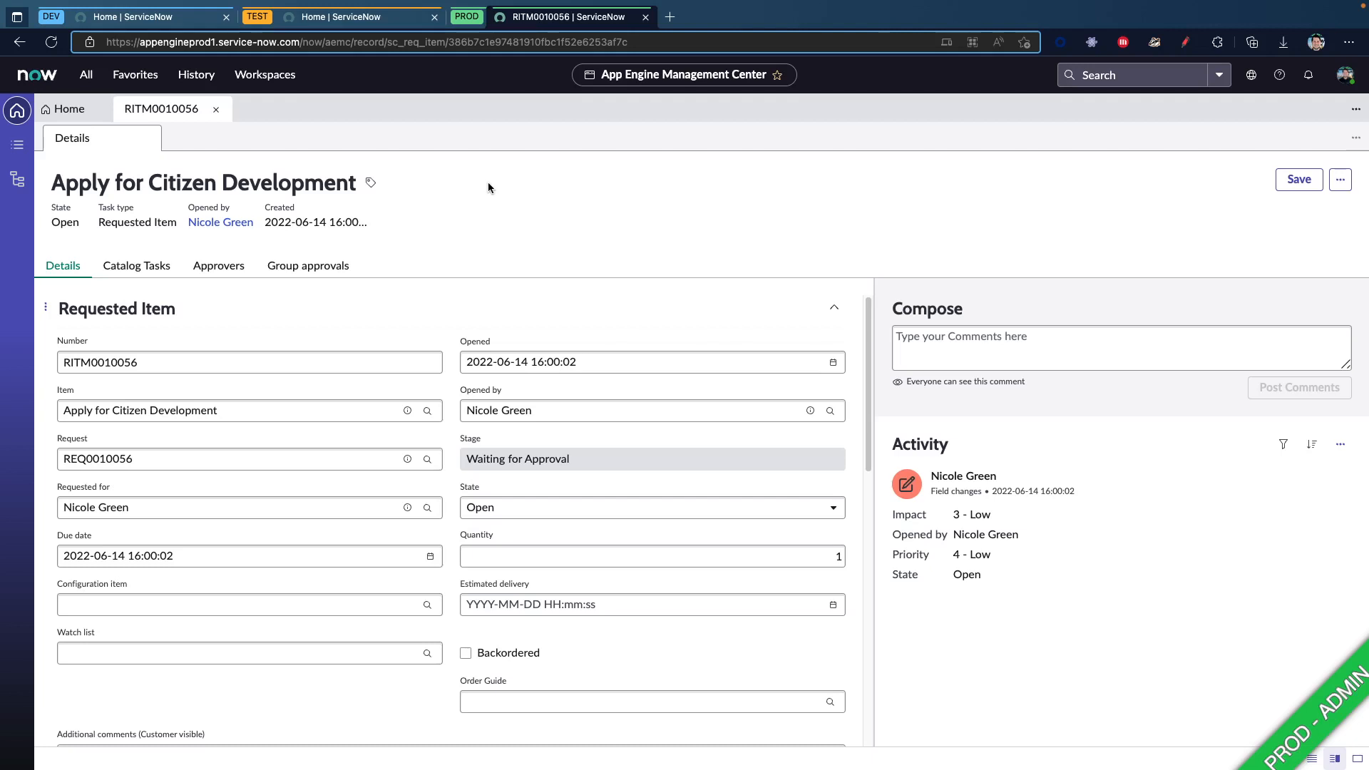
# Switch to the citizen developer's DEV instance and open the Telework Request app in App Engine Studio
pyautogui.hotkey('ctrl', 'Right')
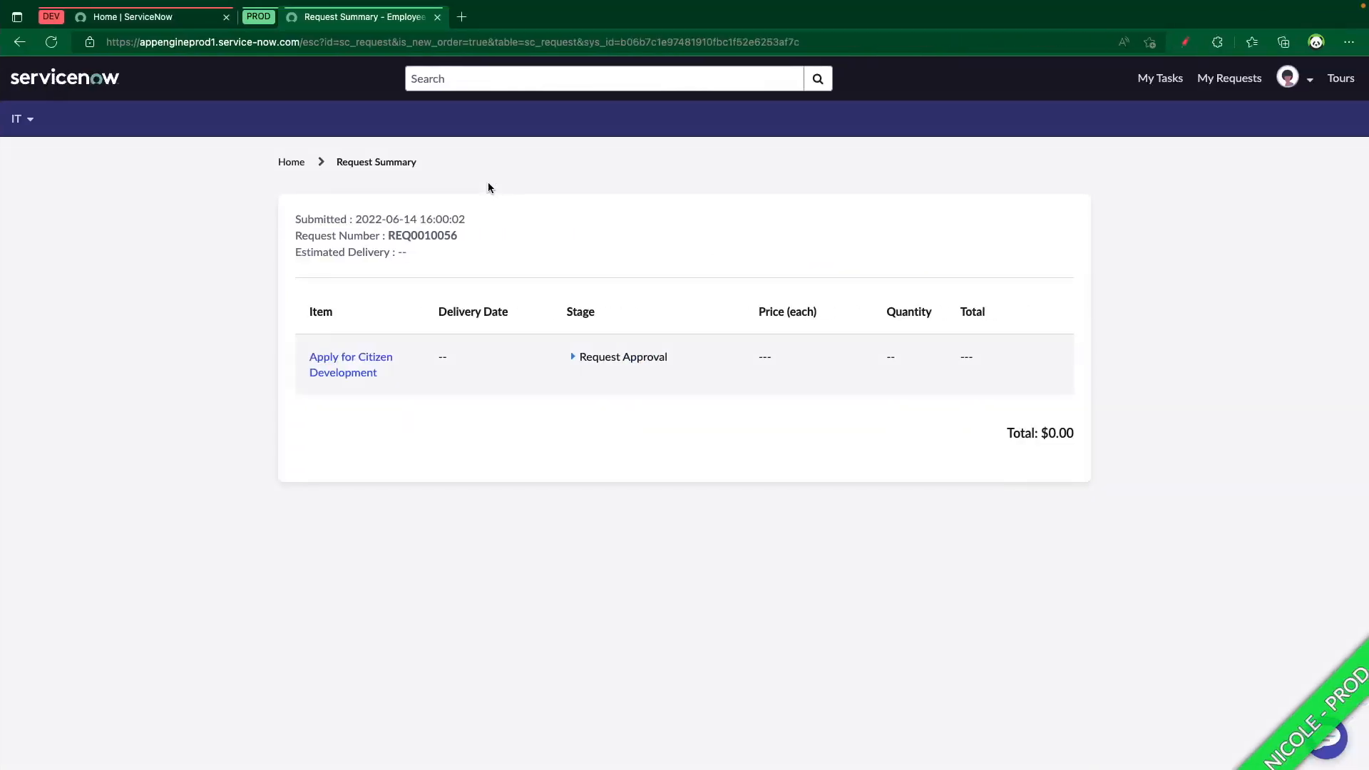
pyautogui.click(142, 20)
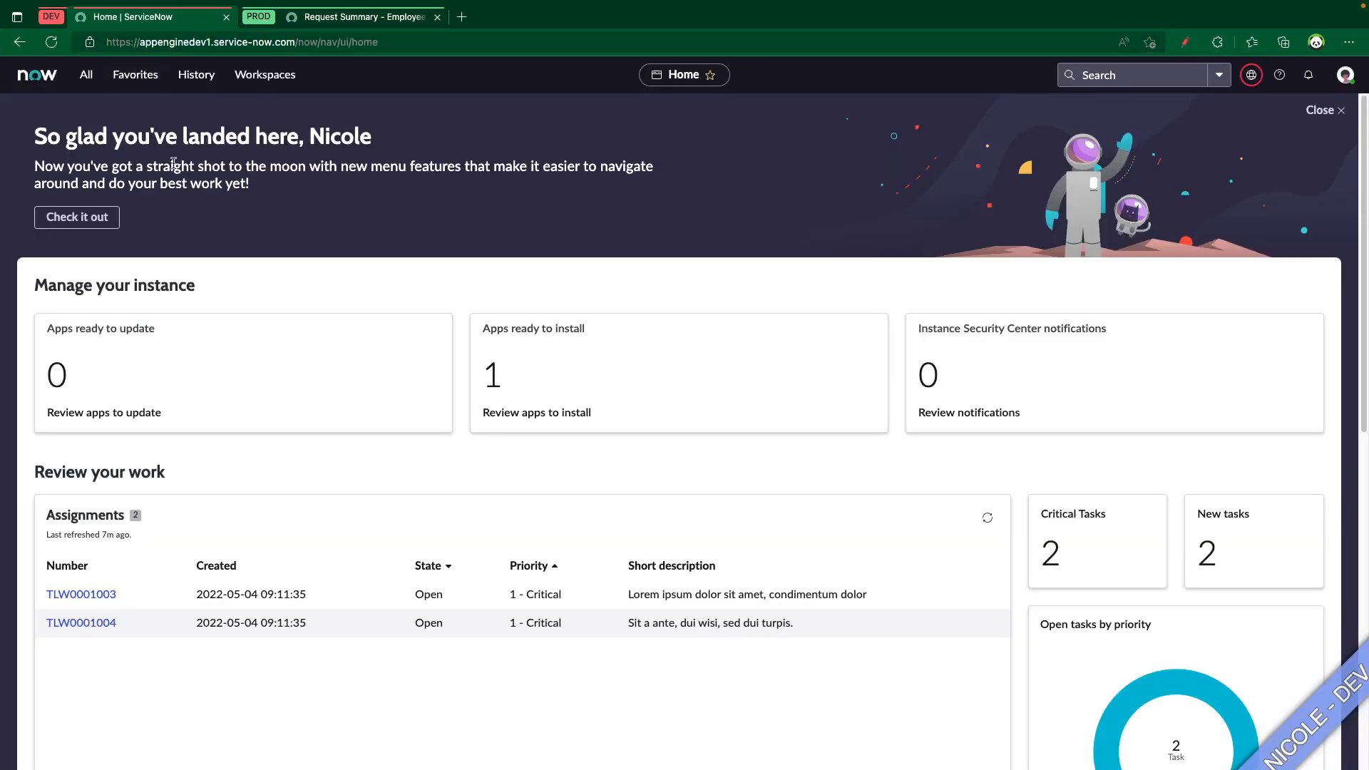
pyautogui.click(81, 77)
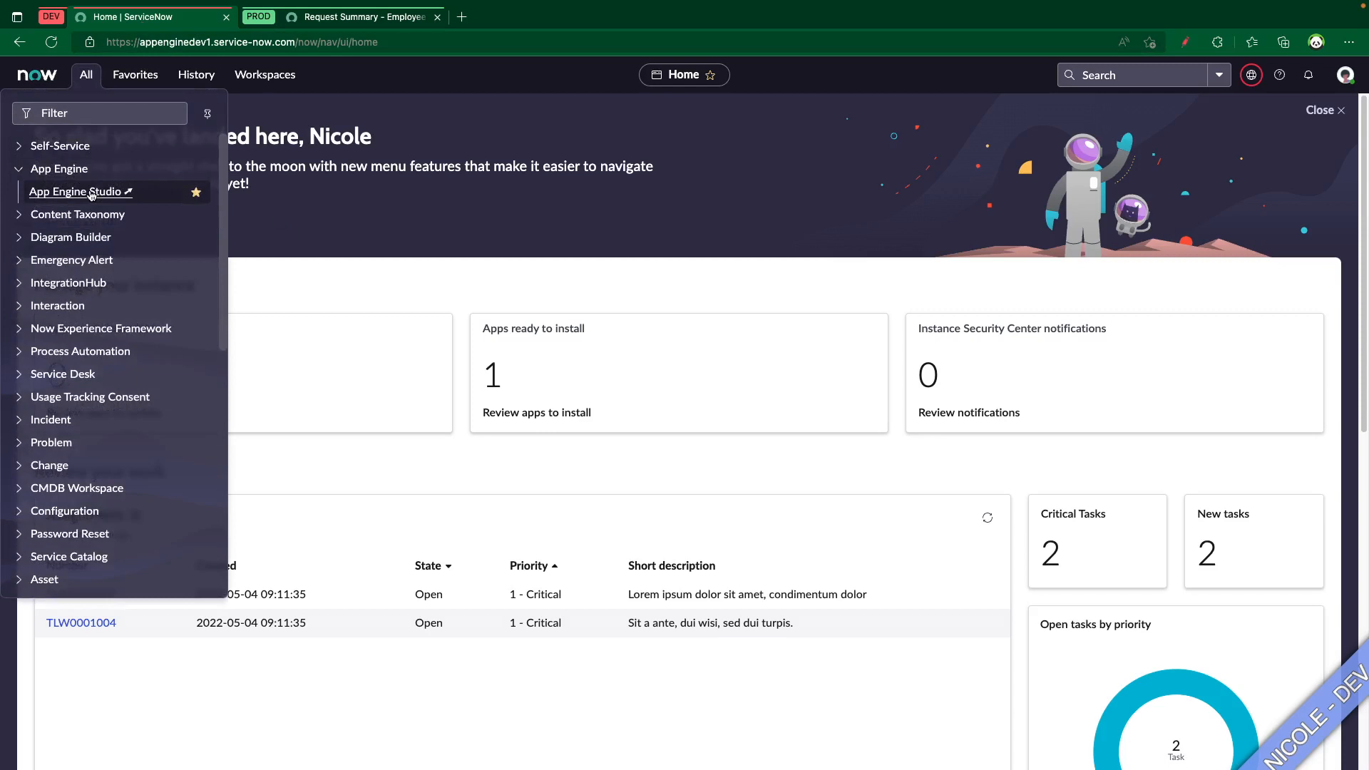
pyautogui.click(91, 192)
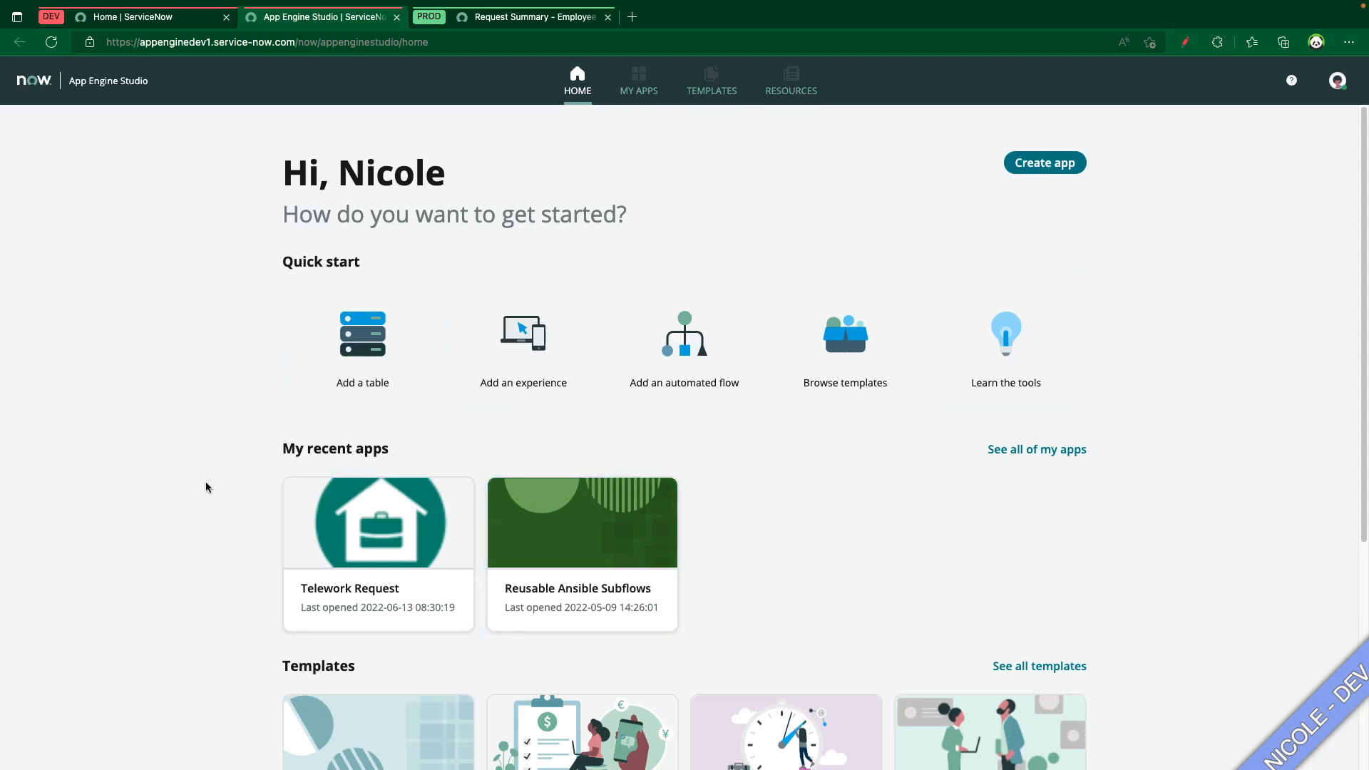
pyautogui.click(328, 529)
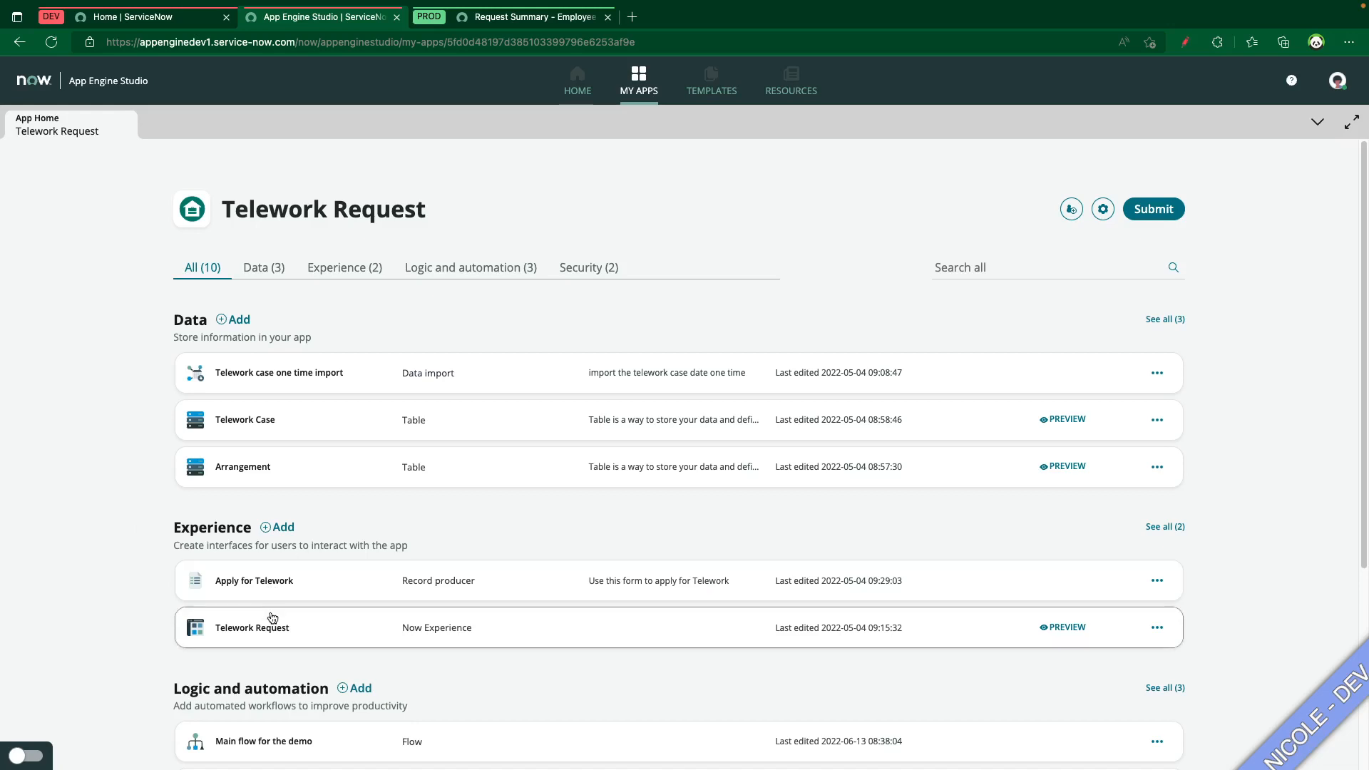
# Review the Telework Request app's components and send a colleague an invitation to collaborate on it as Editor
pyautogui.scroll(-3, 269, 612)
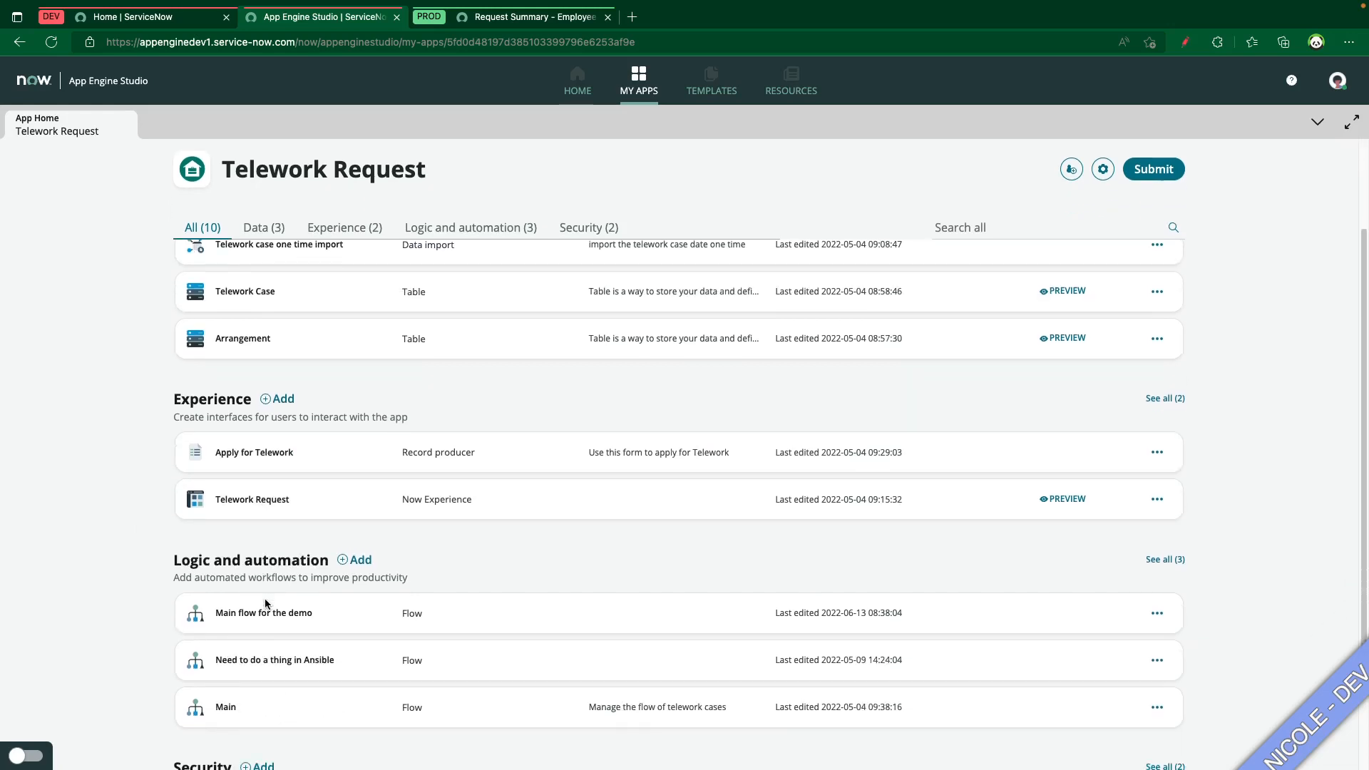
pyautogui.scroll(-3, 265, 604)
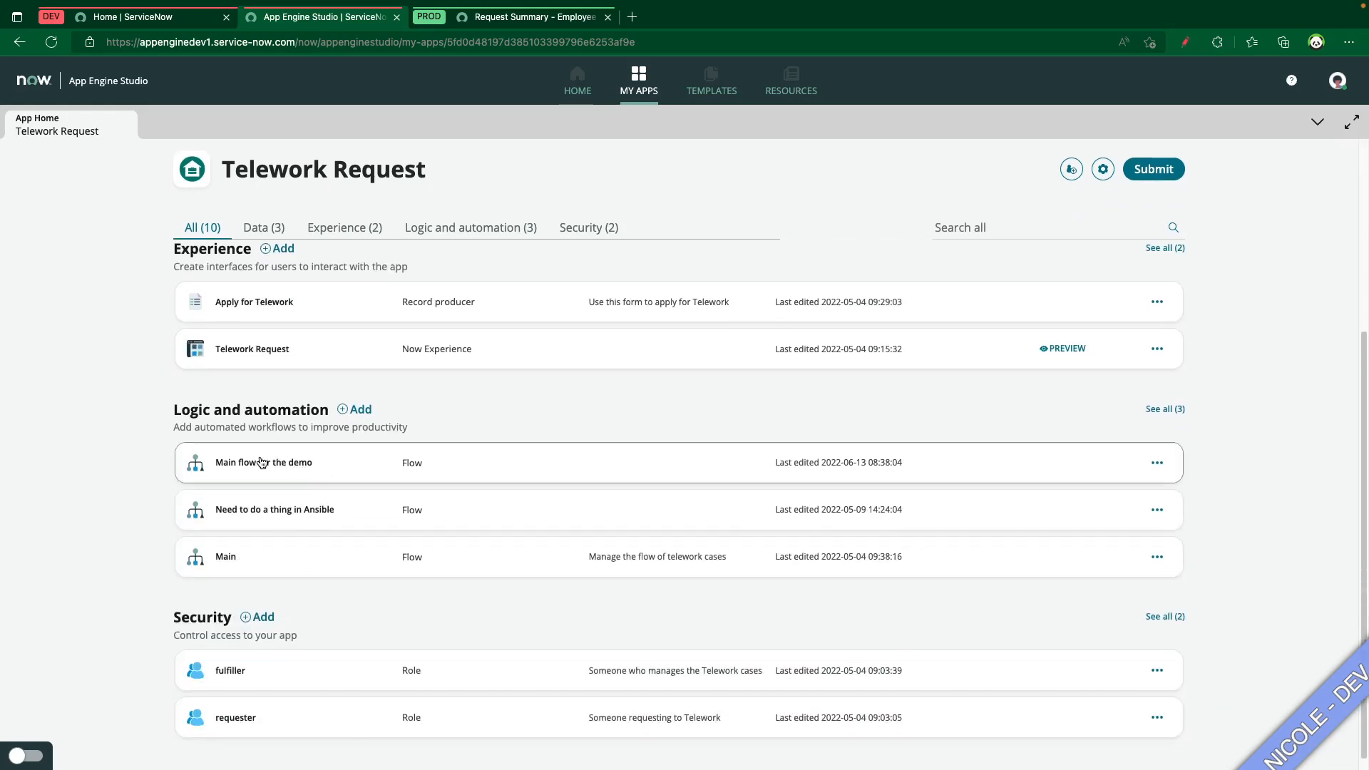
pyautogui.scroll(-1, 204, 662)
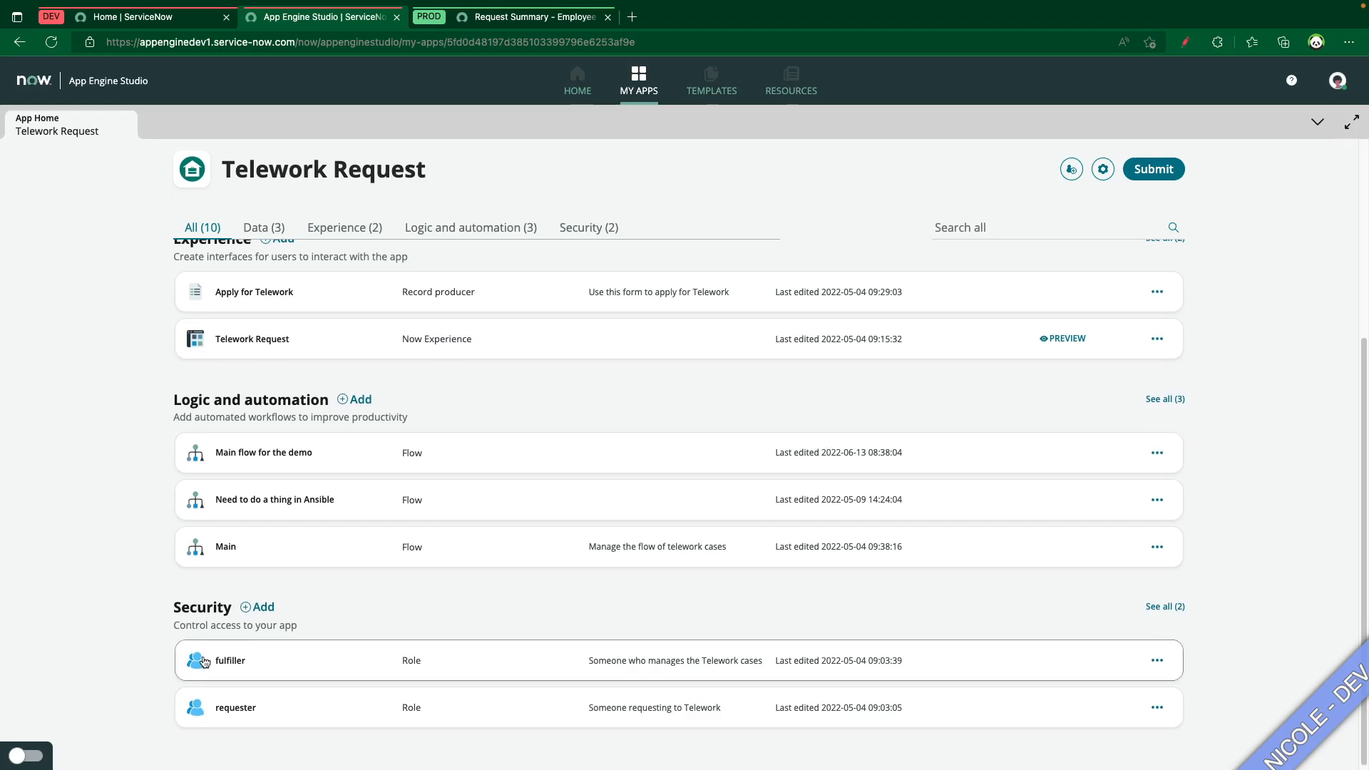
pyautogui.scroll(5, 128, 559)
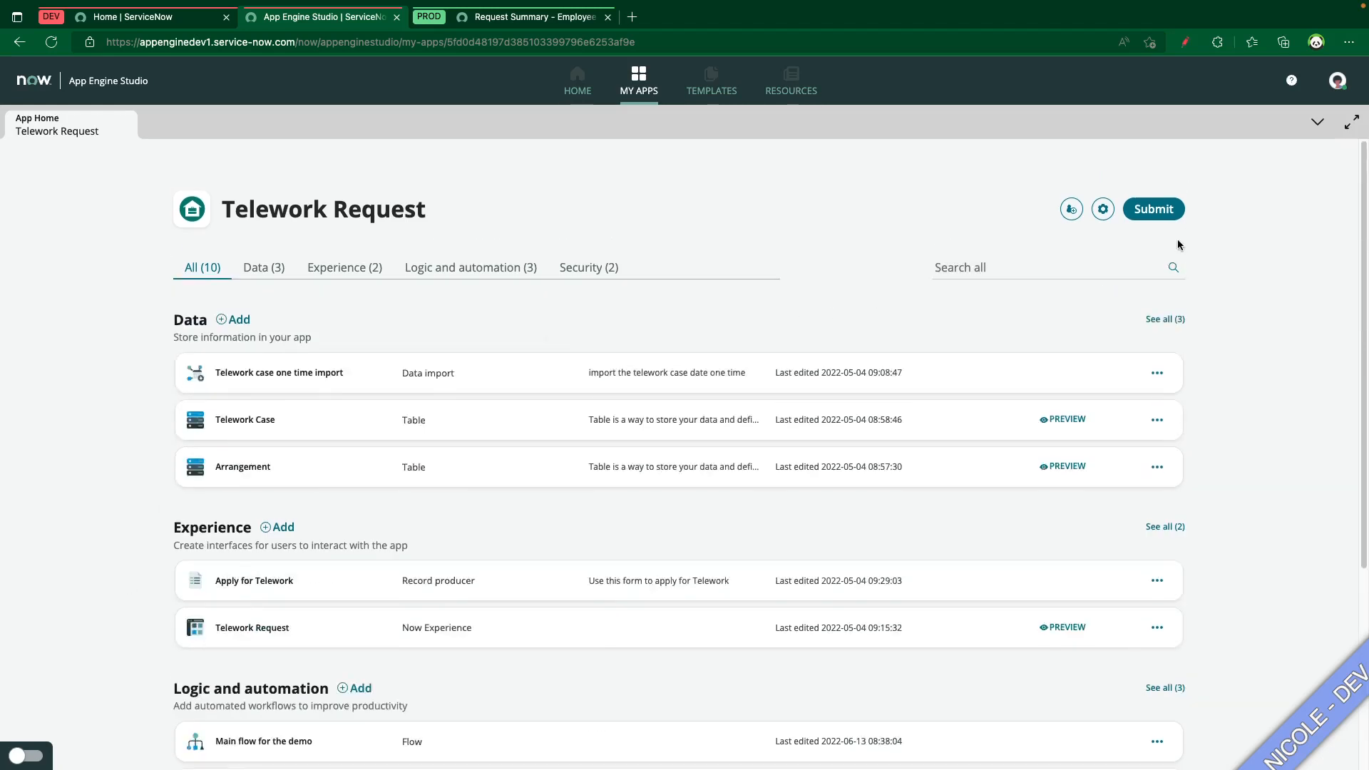
pyautogui.click(1072, 209)
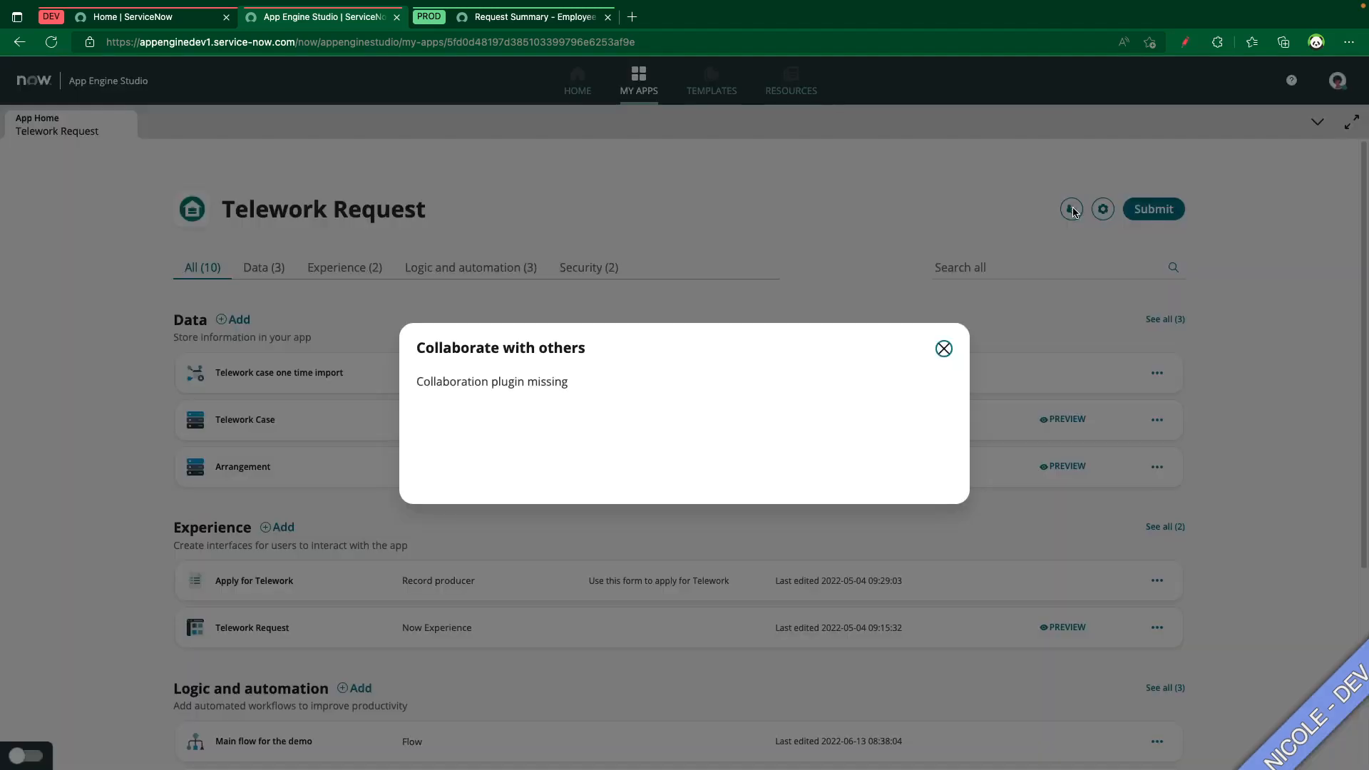
pyautogui.click(590, 375)
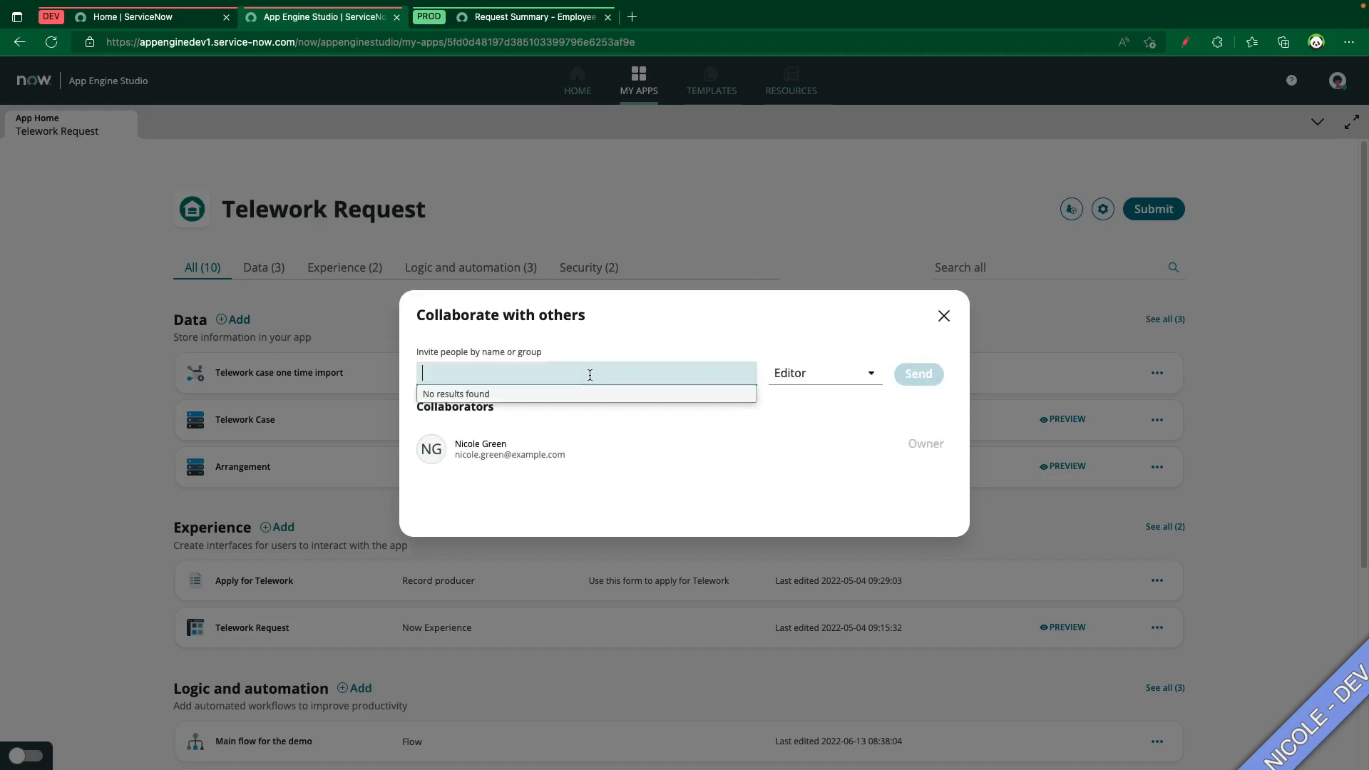
pyautogui.write('fred luddy')
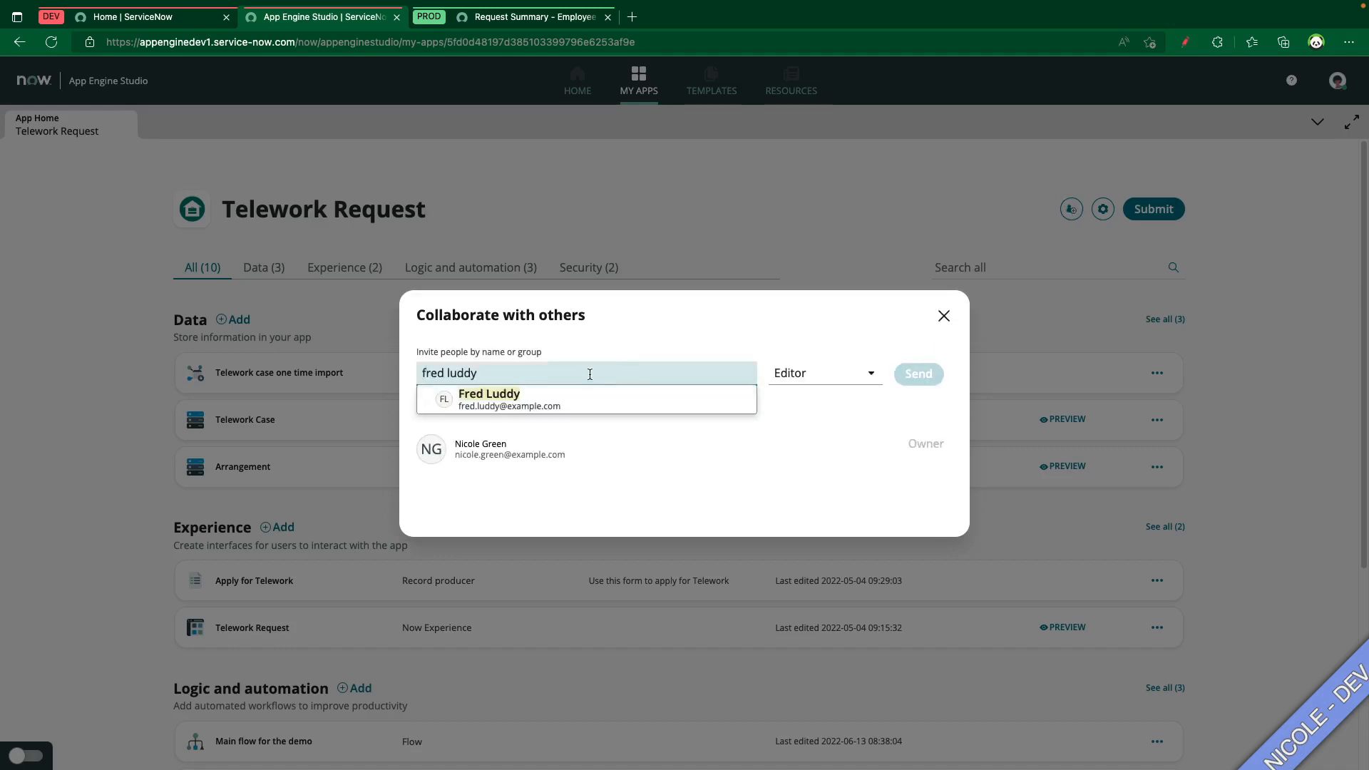
pyautogui.click(587, 404)
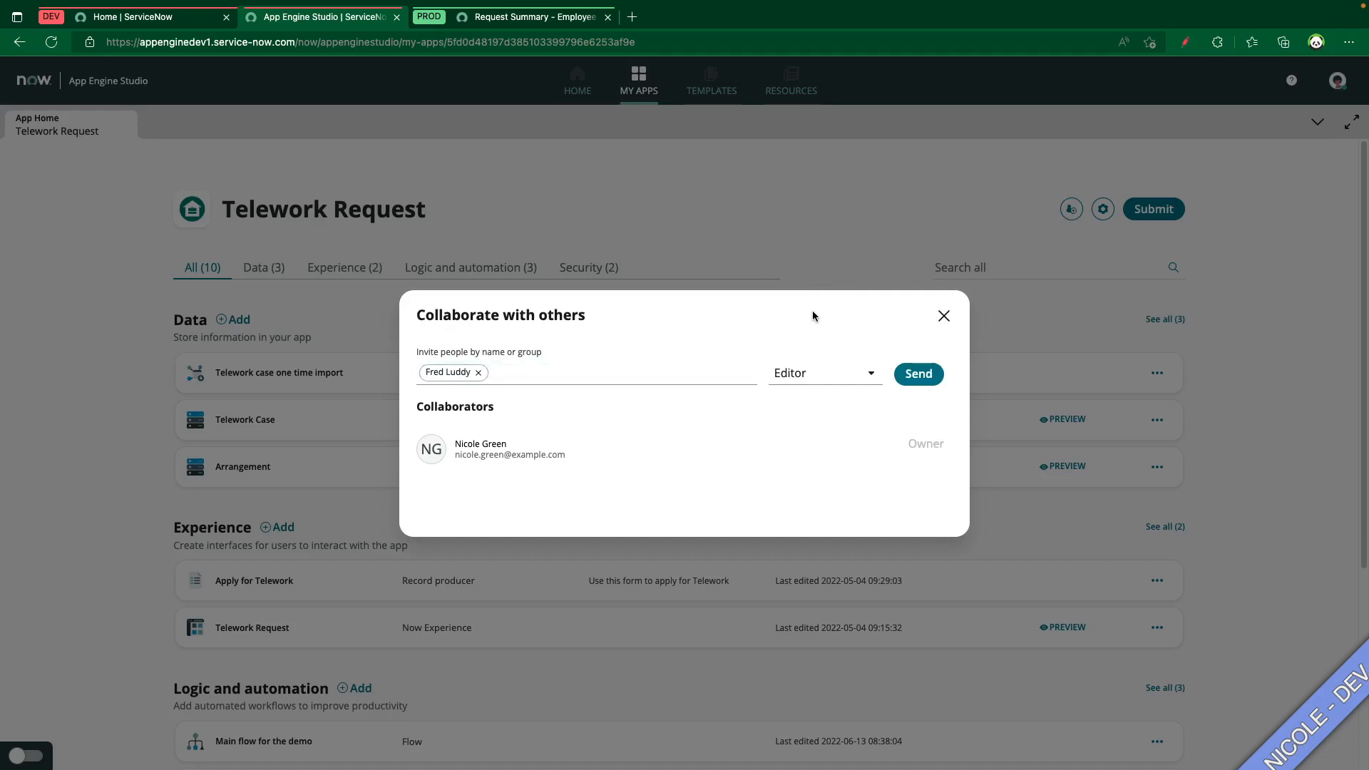
pyautogui.press('Tab')
pyautogui.press('Tab')
pyautogui.press('Return')
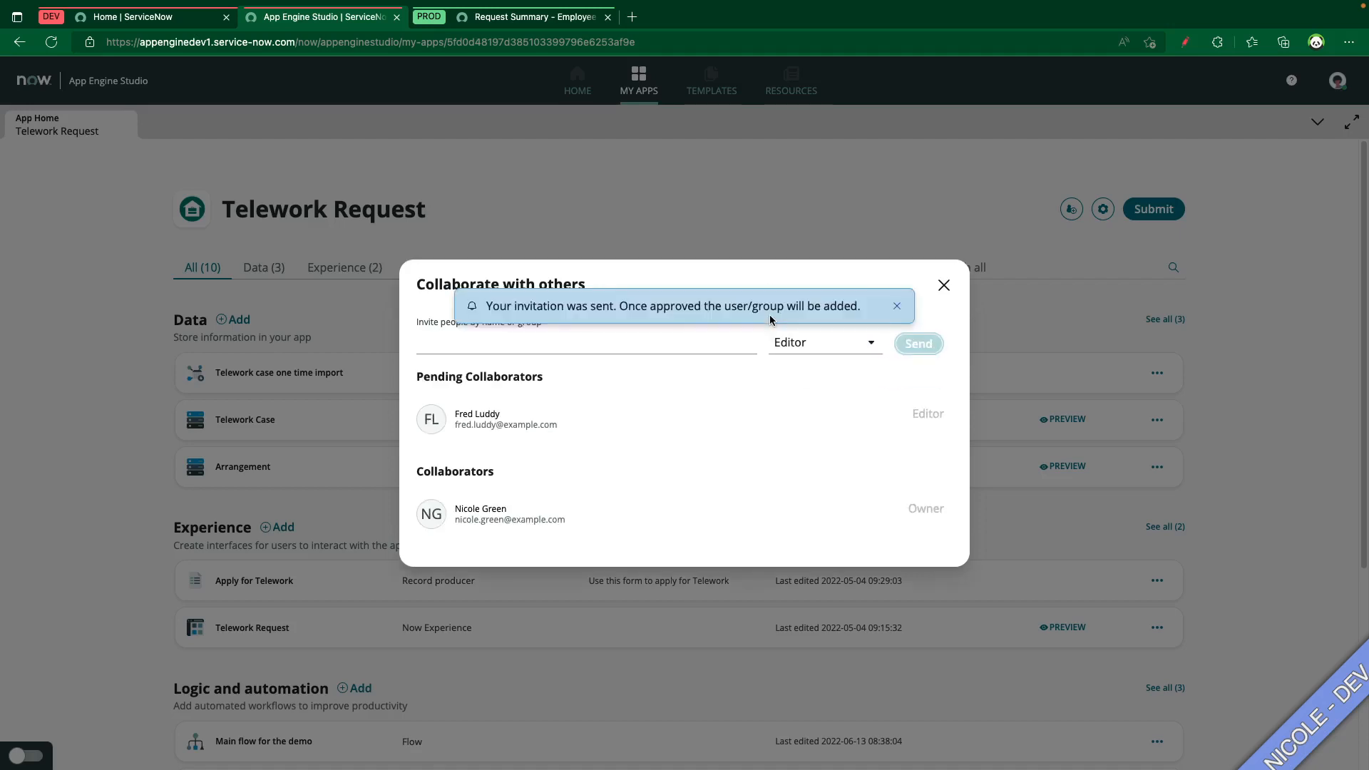
pyautogui.click(896, 306)
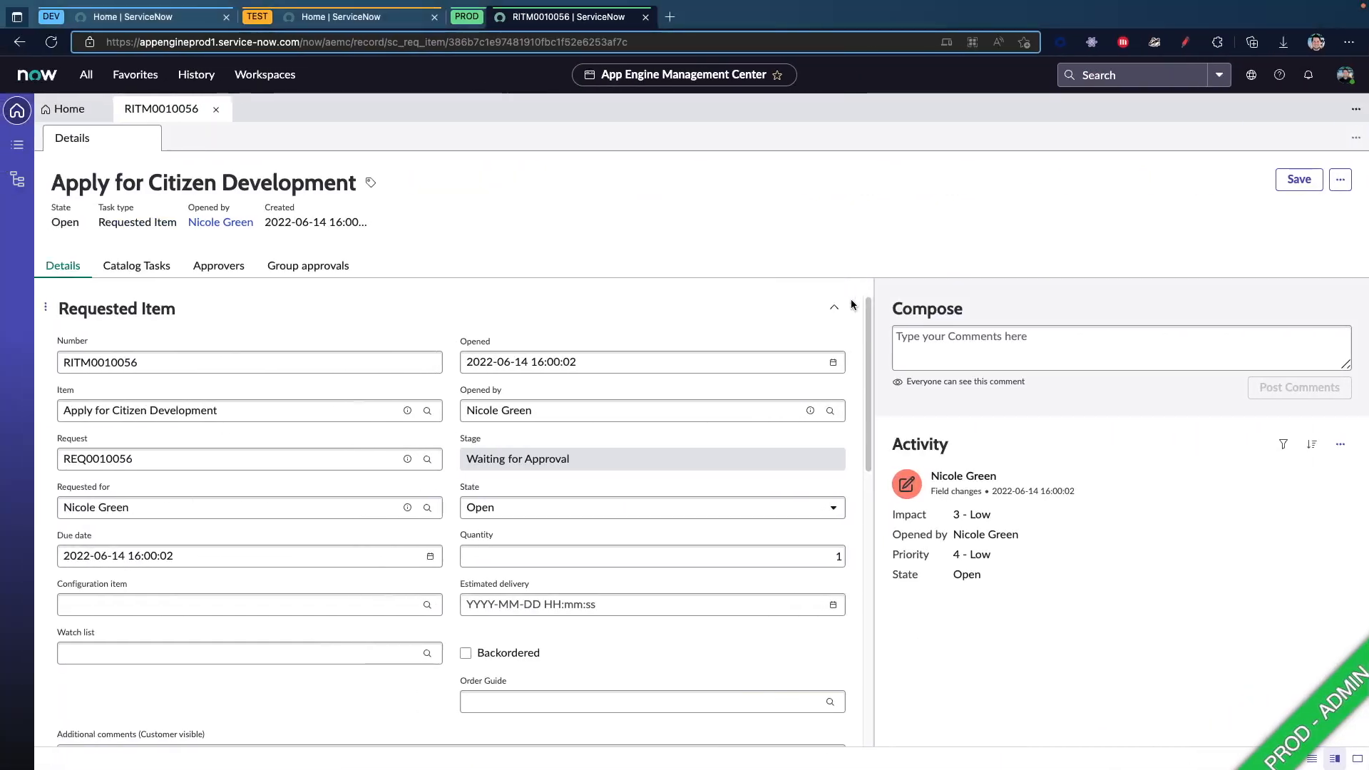
# Return to the admin's refreshed App Engine Management Center home and open the Test Expense App collaboration request
pyautogui.click(216, 109)
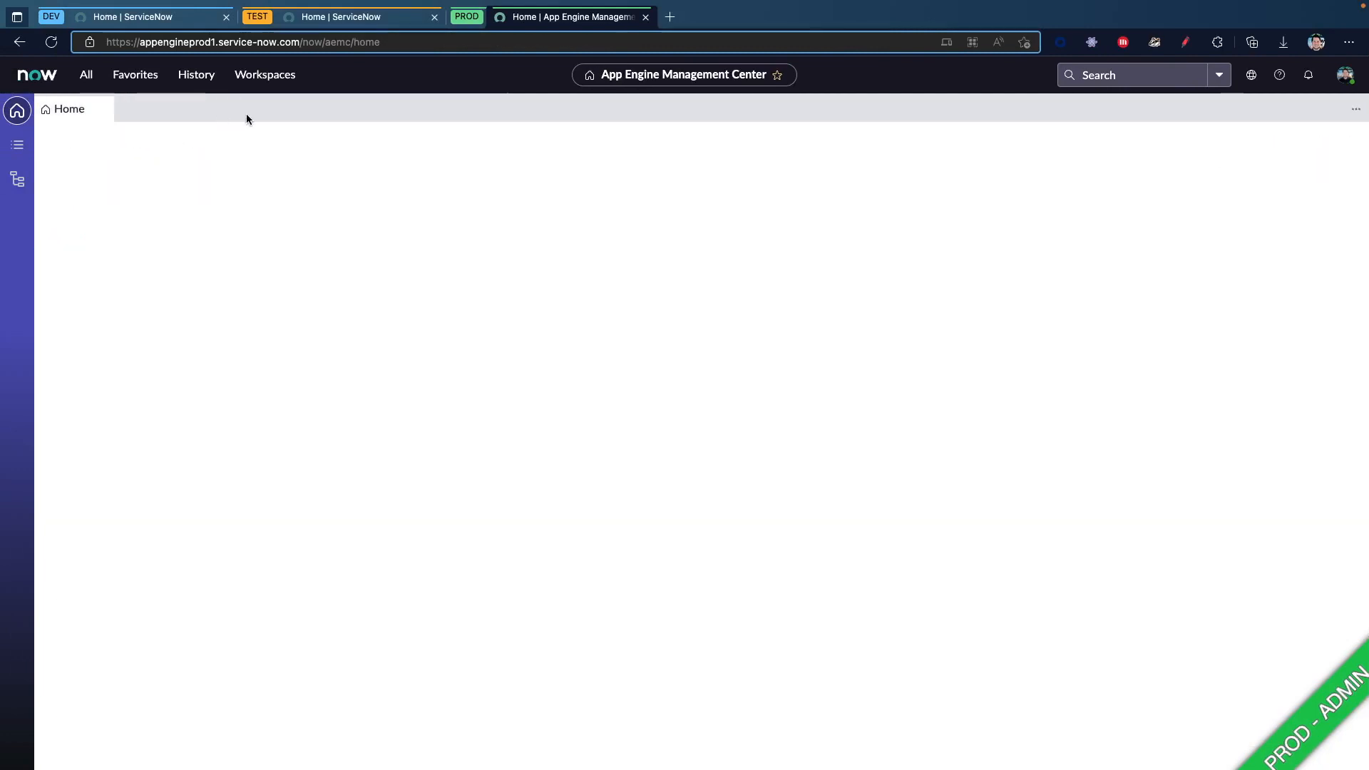
pyautogui.press('super+r')
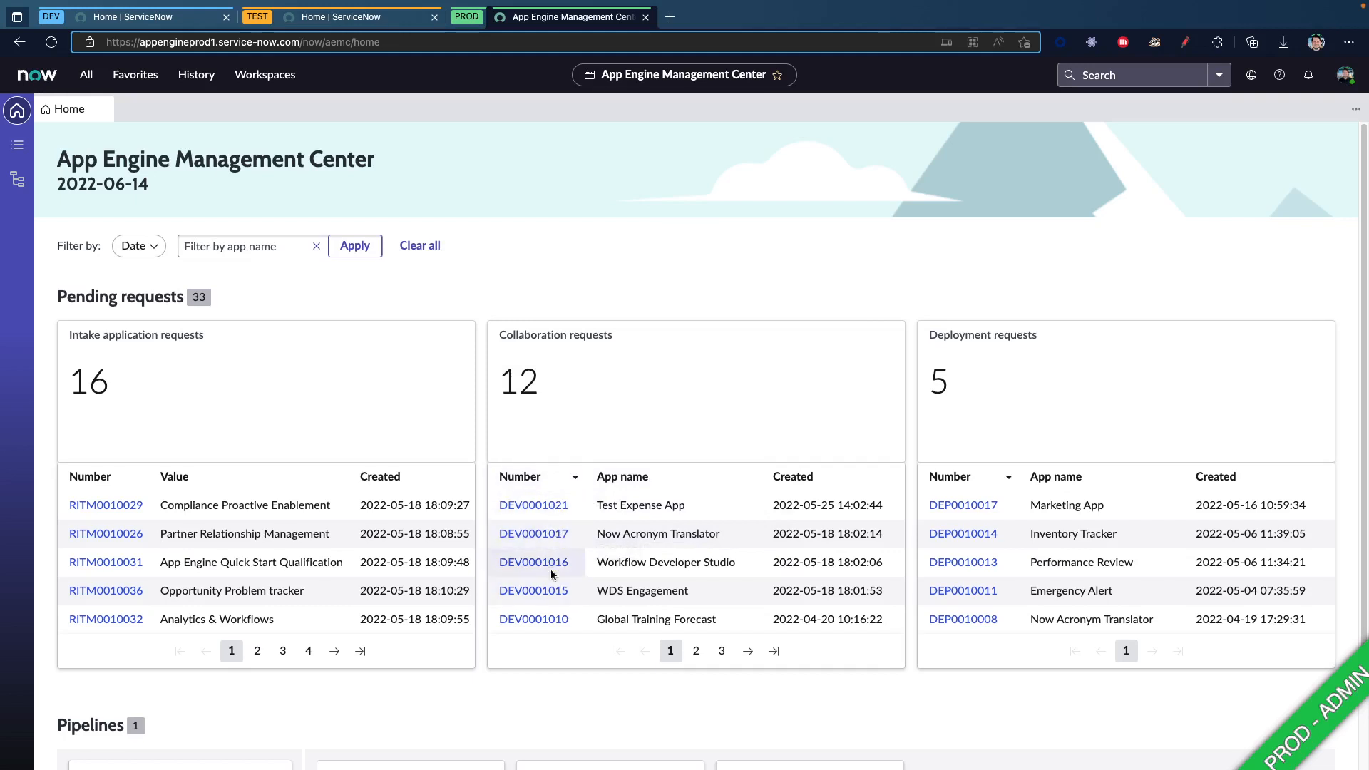
pyautogui.click(554, 510)
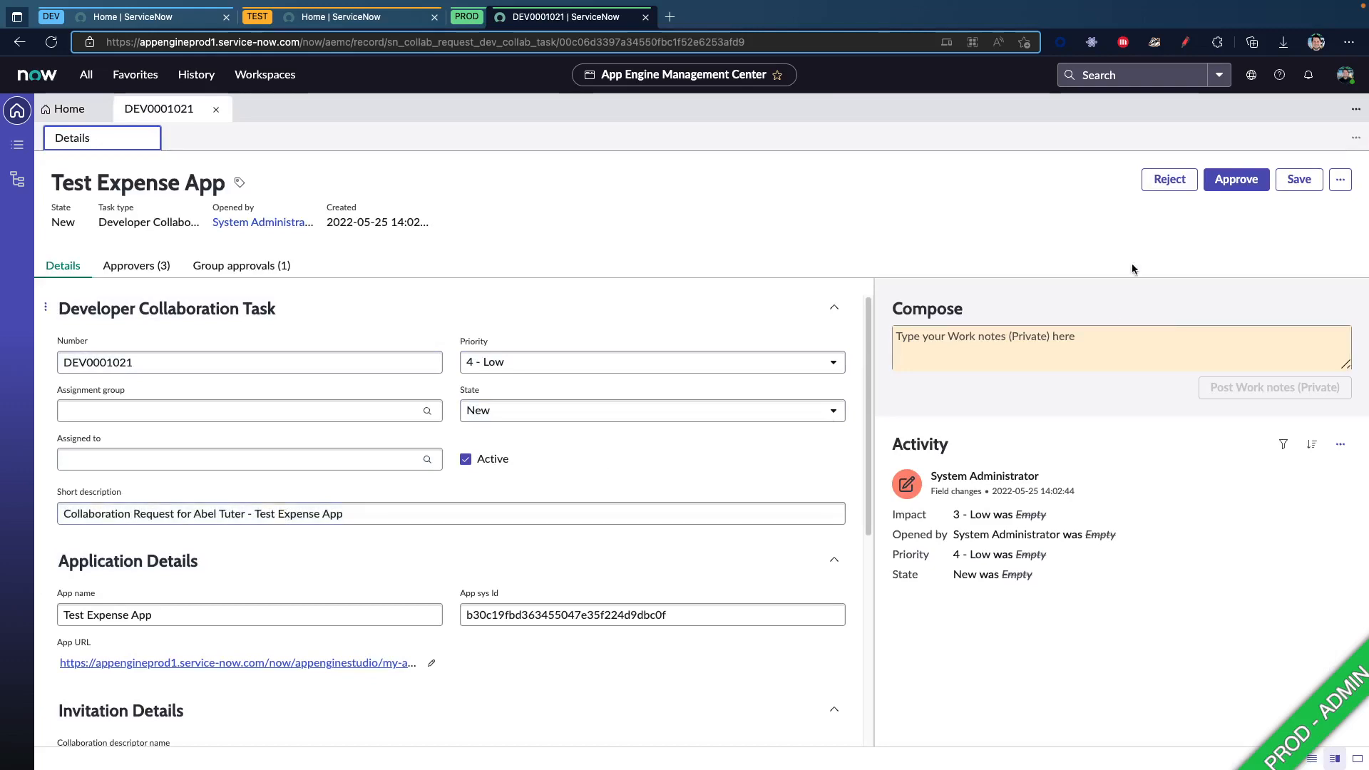
# Close the Test Expense App collaboration request and return to the citizen developer's Telework Request app, dismissing its collaboration dialog
pyautogui.click(216, 109)
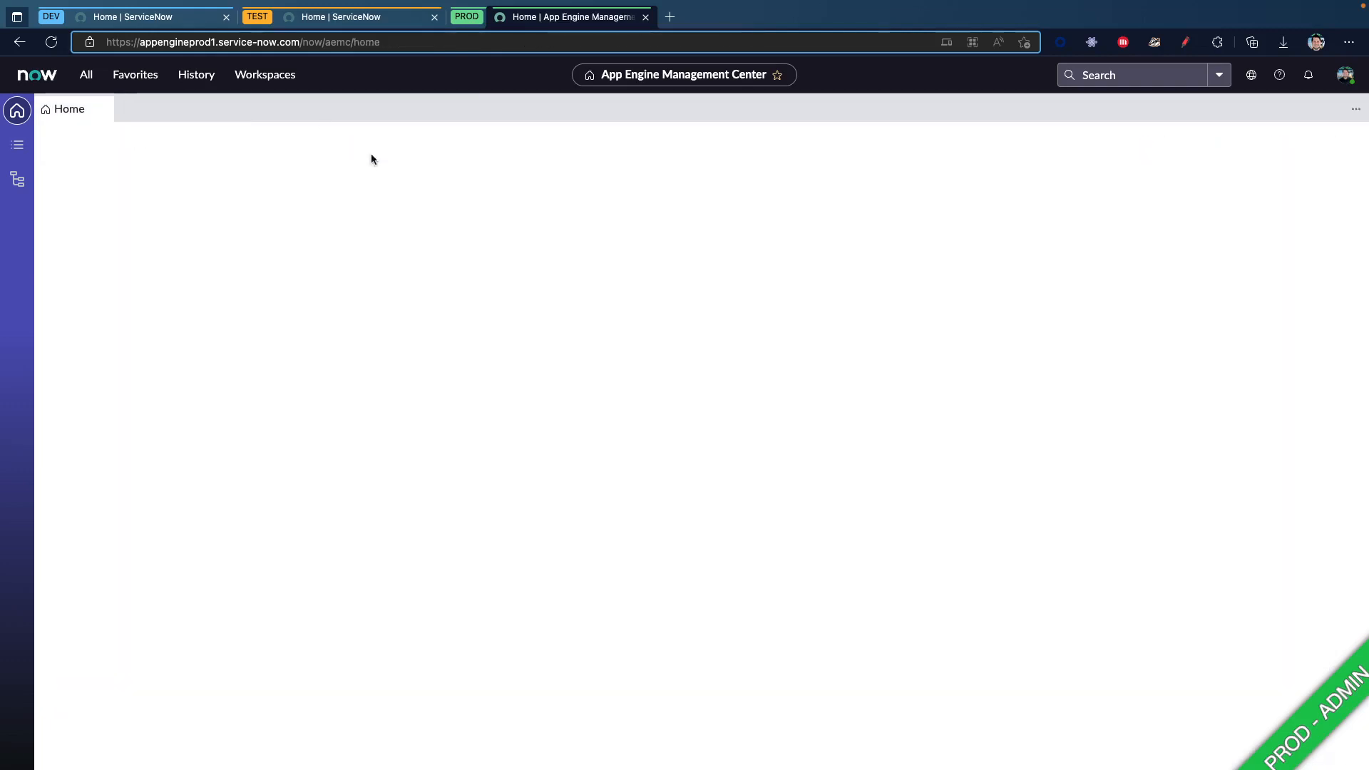
pyautogui.hotkey('ctrl', 'Right')
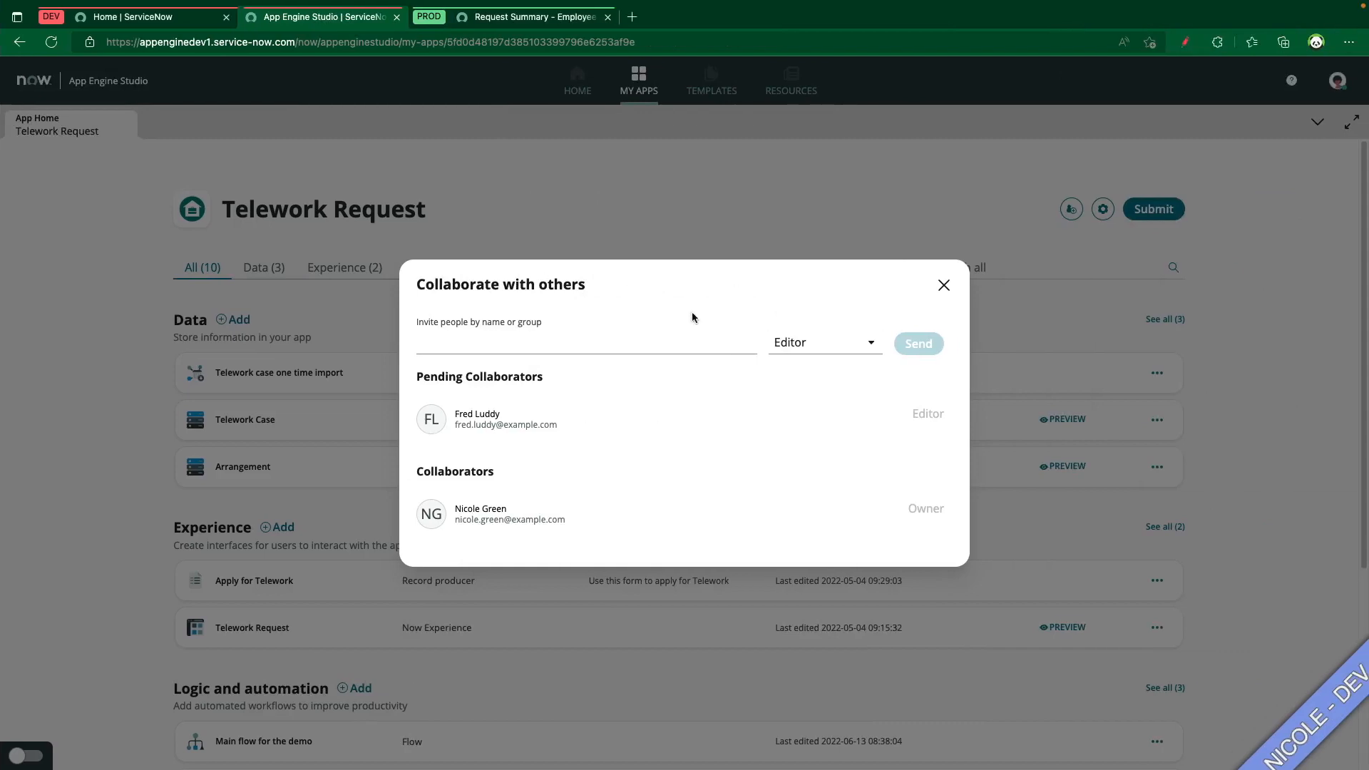
pyautogui.click(944, 286)
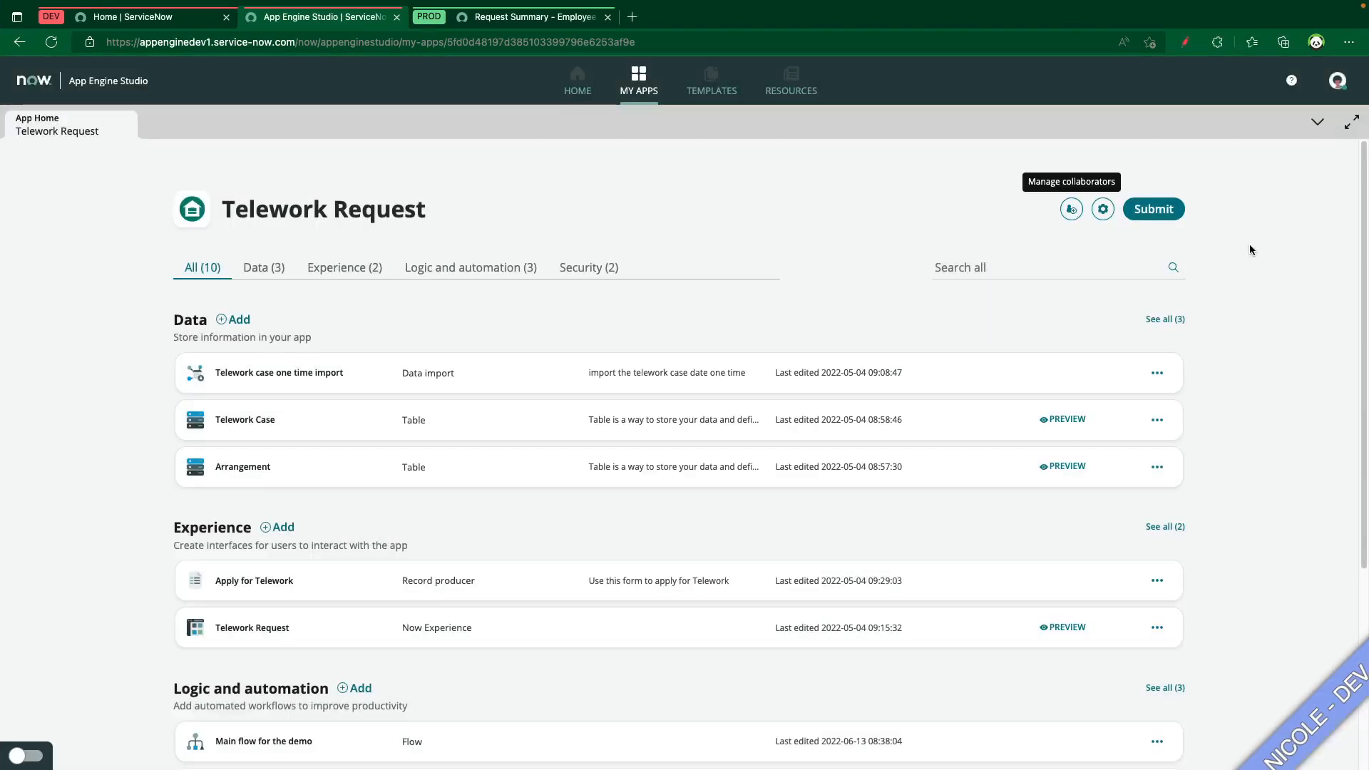
# Submit the Telework Request app for IT review as version 1.0.9 with the release notes "Added an amazing new feature!"
pyautogui.click(1163, 217)
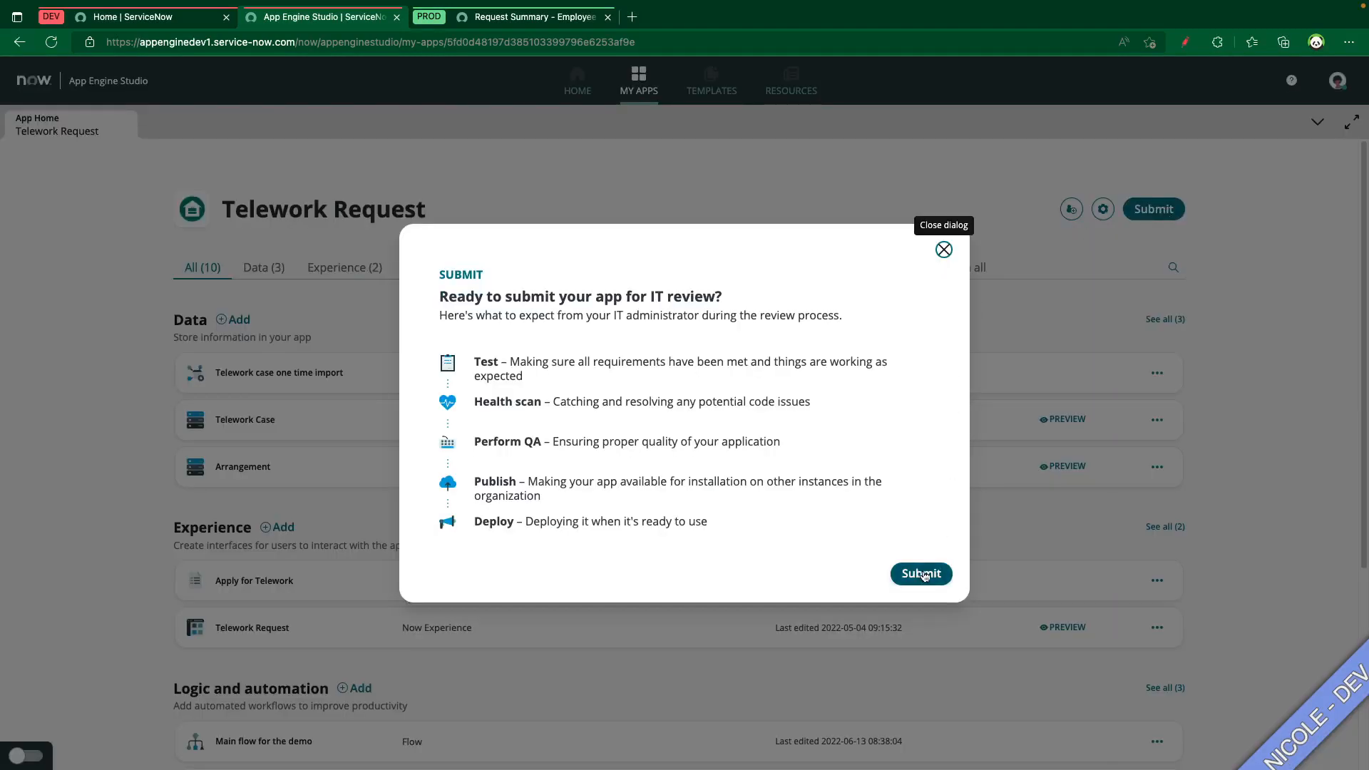
pyautogui.click(920, 574)
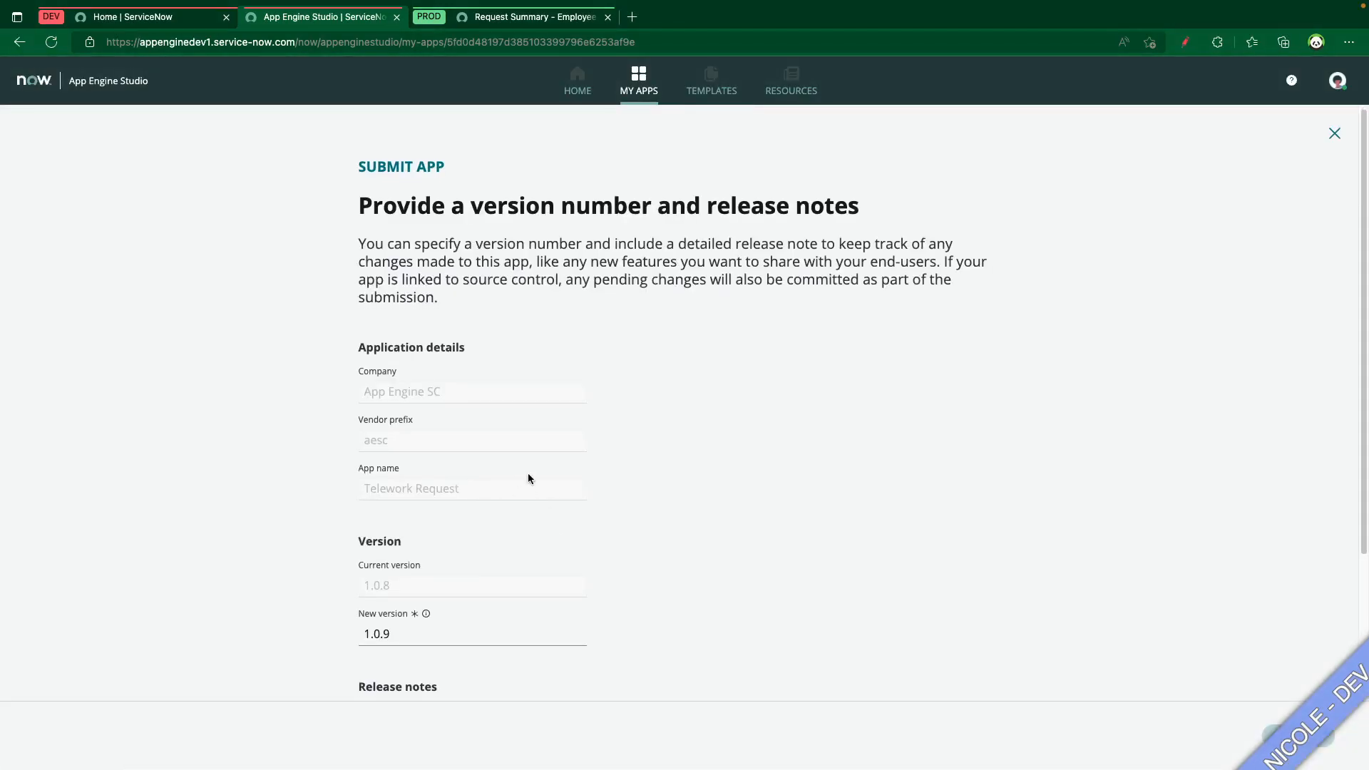
pyautogui.scroll(-3, 507, 485)
pyautogui.click(419, 442)
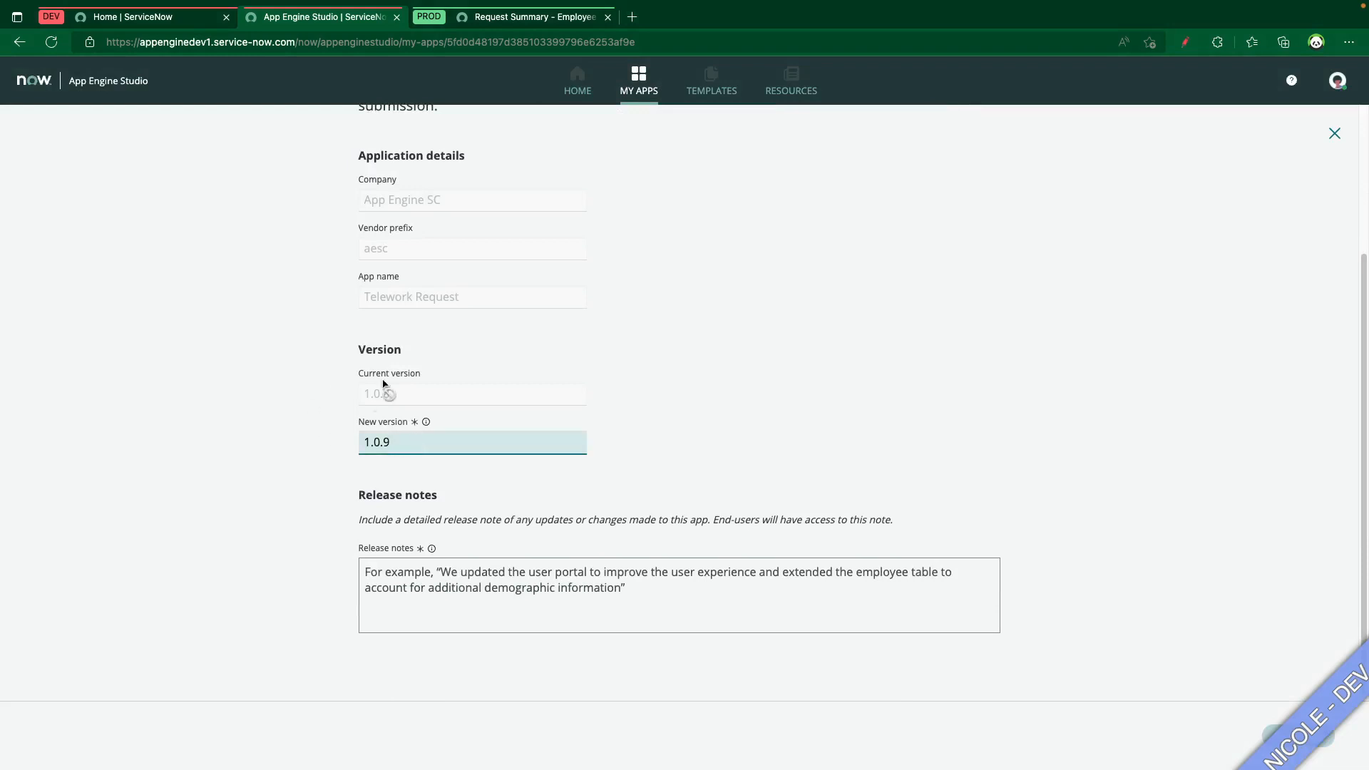
pyautogui.click(462, 587)
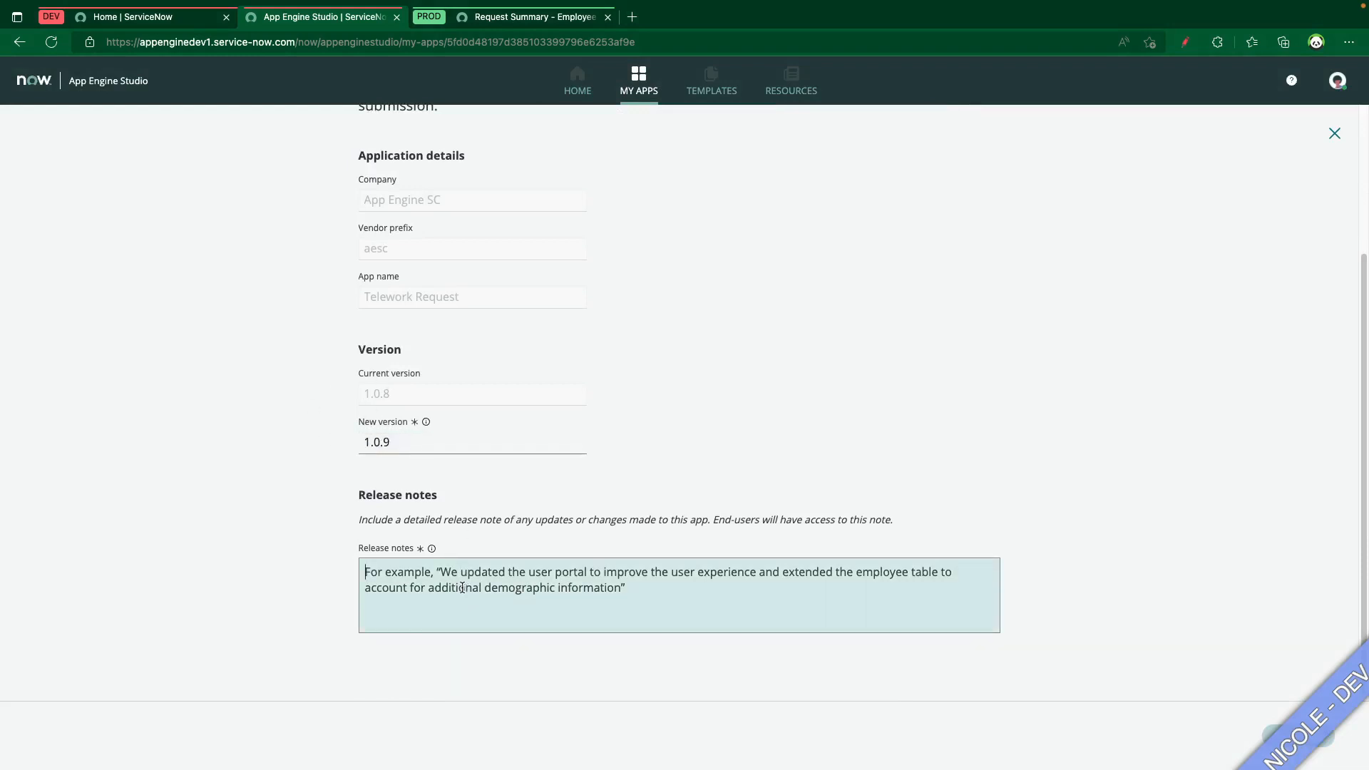
pyautogui.write('Add')
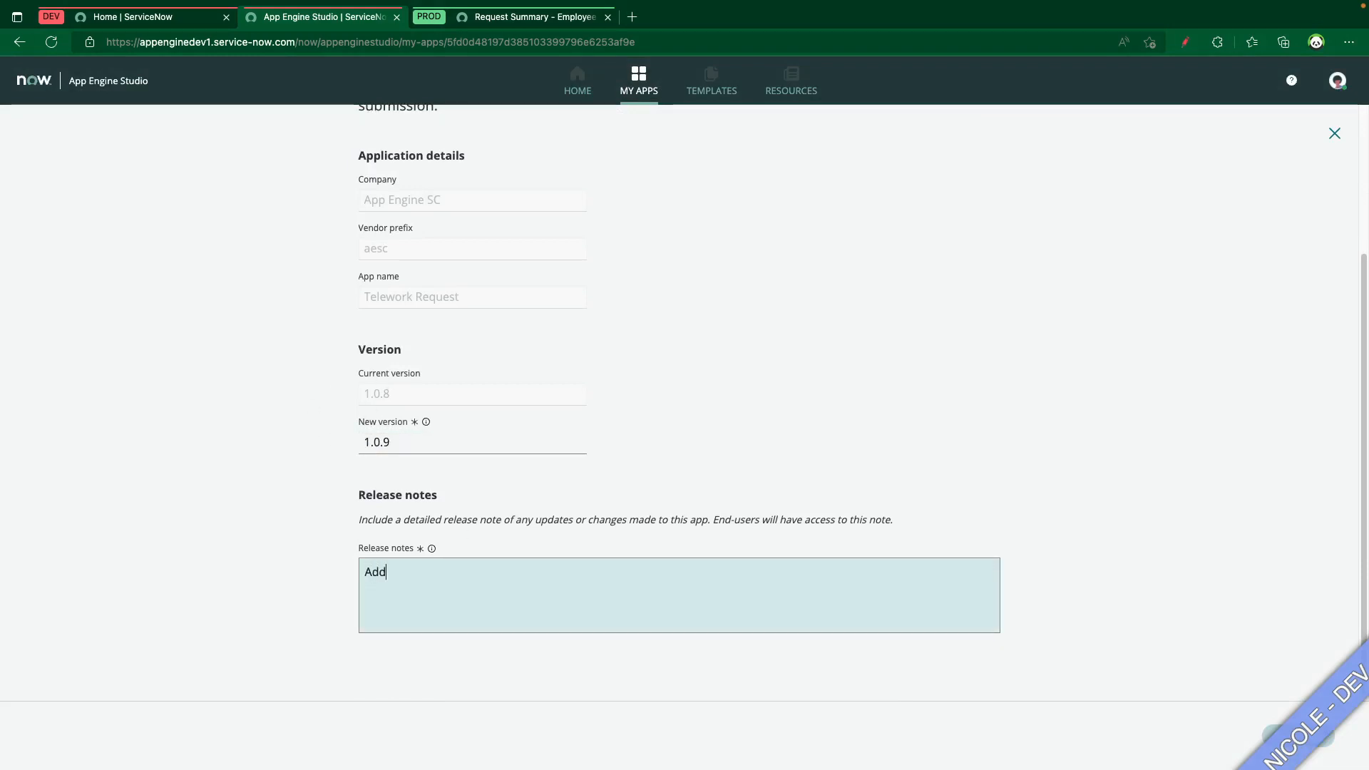
pyautogui.write('ed an amazing new f')
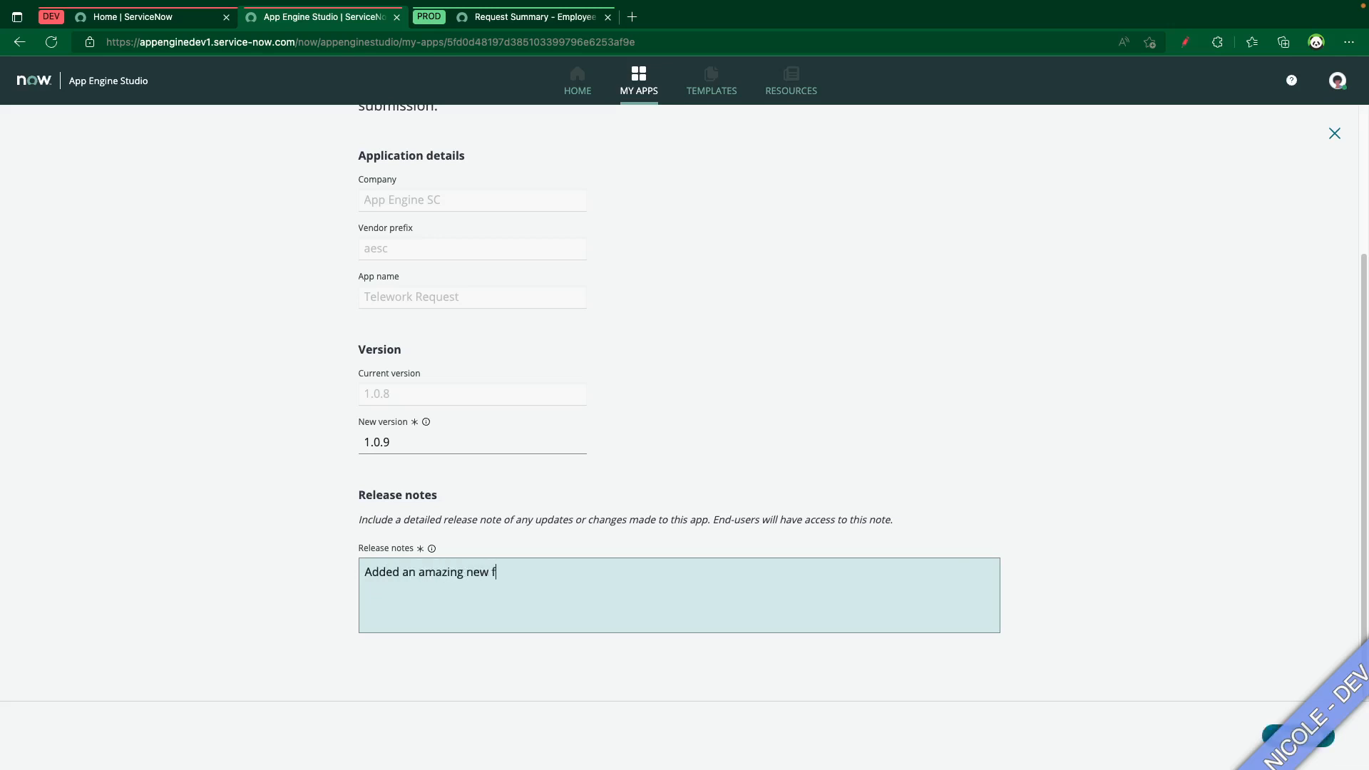
pyautogui.write('eature!')
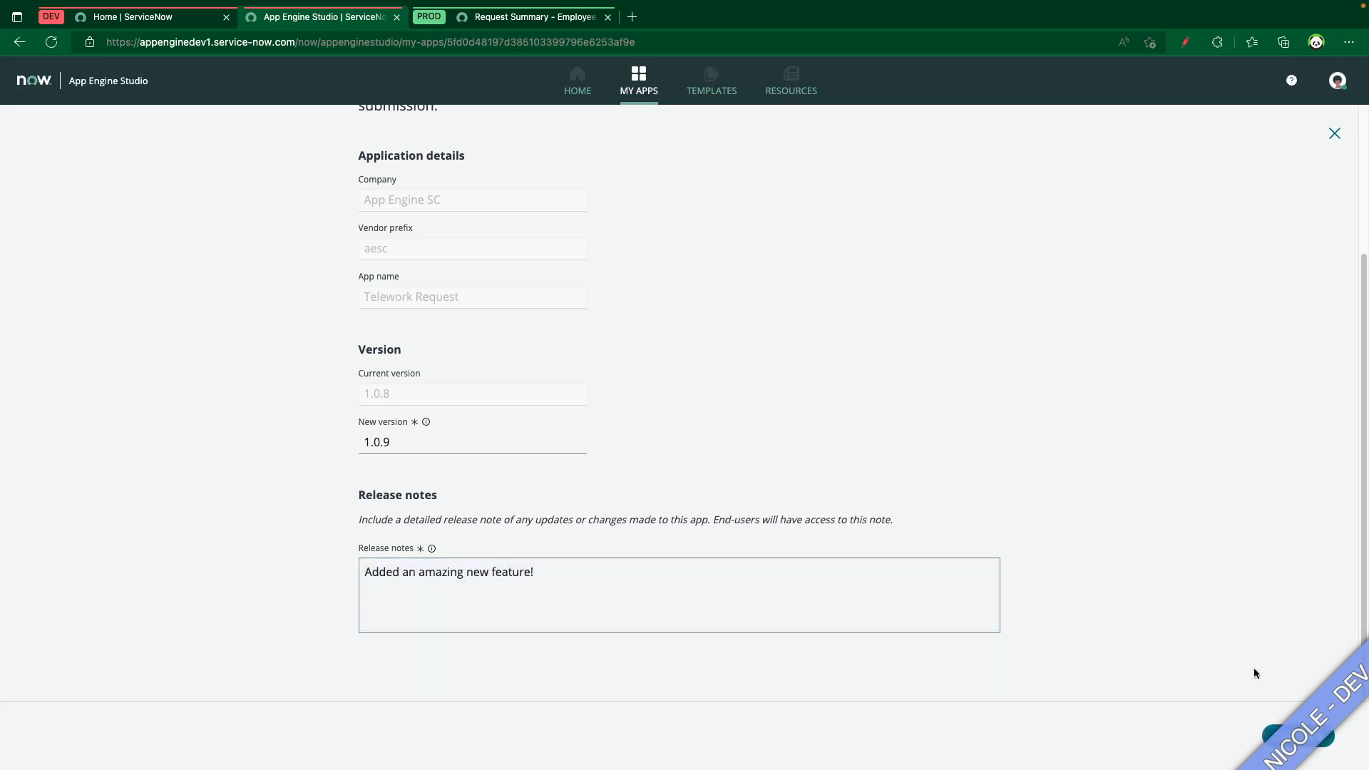
pyautogui.click(1293, 743)
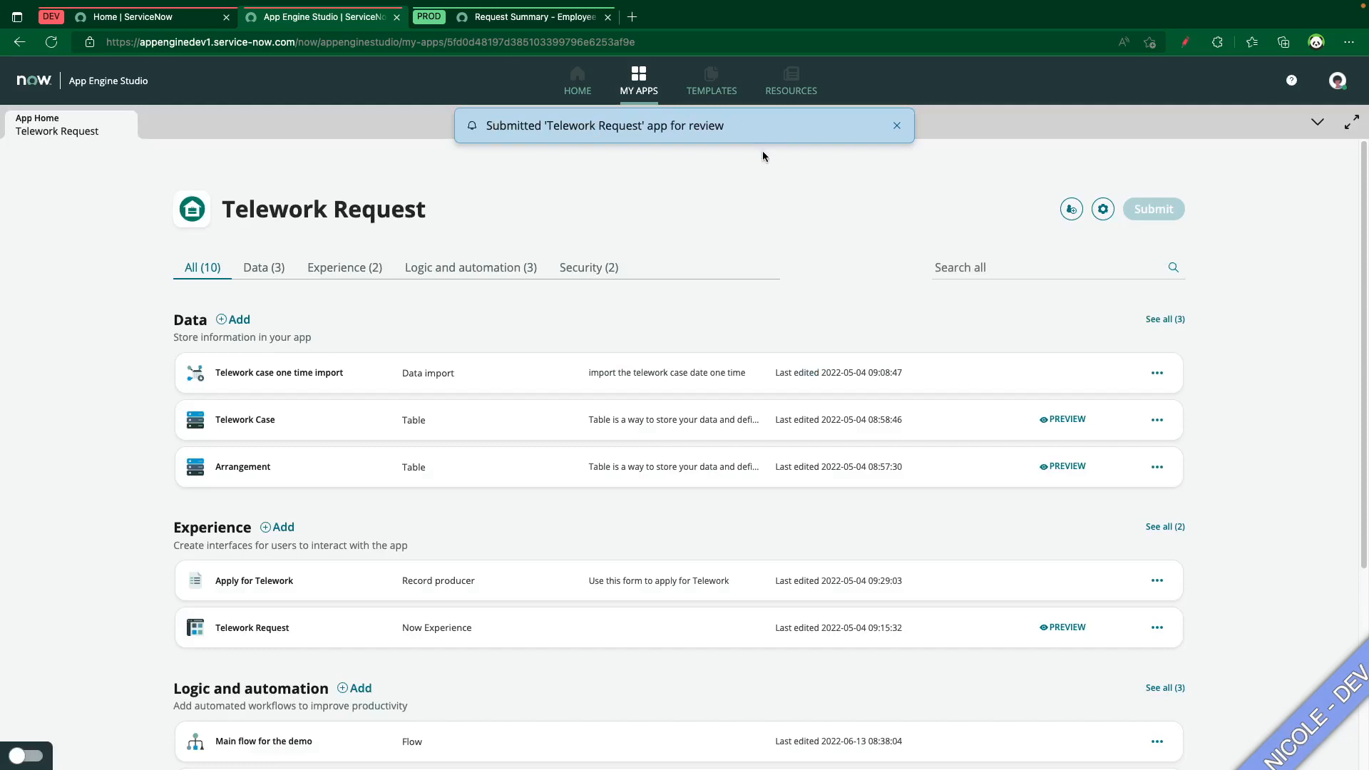
# Dismiss the submission notice and reopen the Telework Request app from the App Engine Studio home to check its review status
pyautogui.click(896, 126)
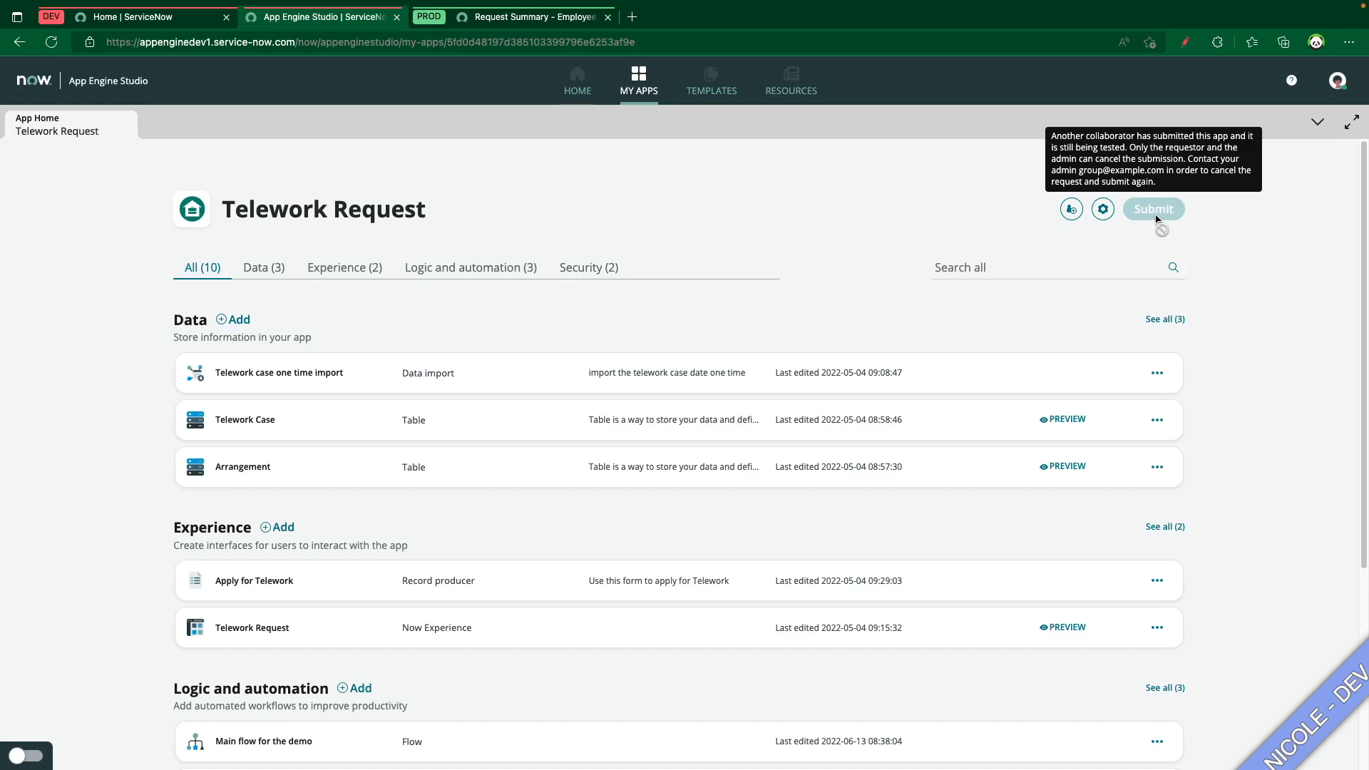
pyautogui.click(579, 99)
pyautogui.click(388, 549)
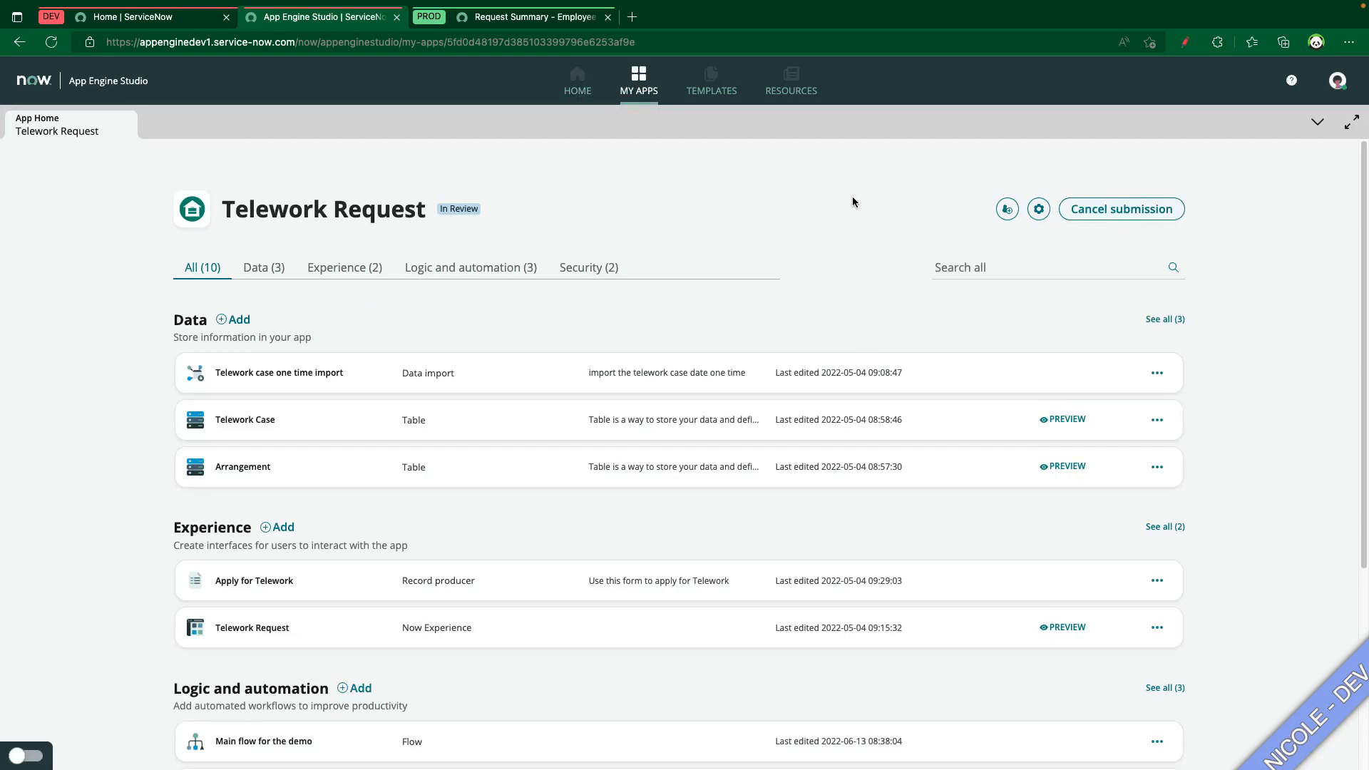
# Switch to the admin's App Engine Management Center, refresh its home page and open the Telework Request deployment request
pyautogui.hotkey('ctrl', 'Left')
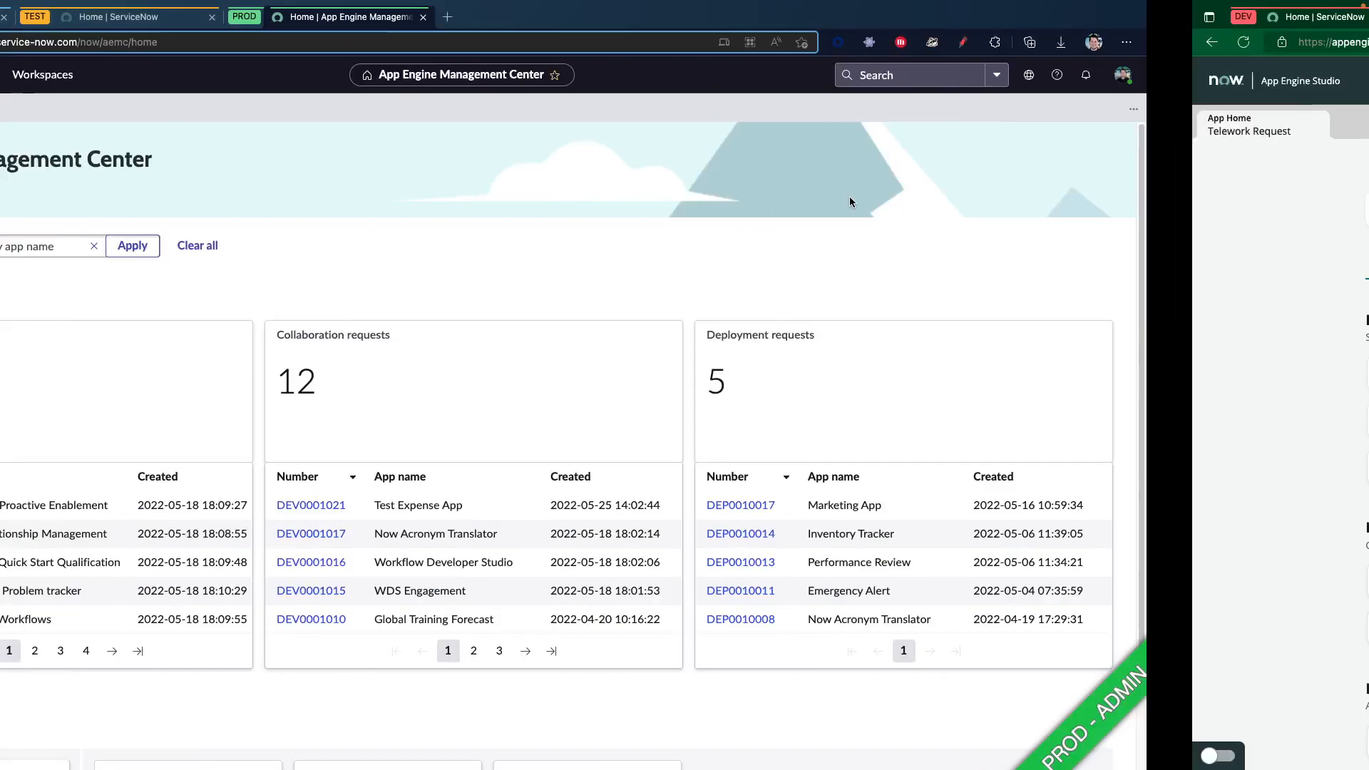
pyautogui.press('super+r')
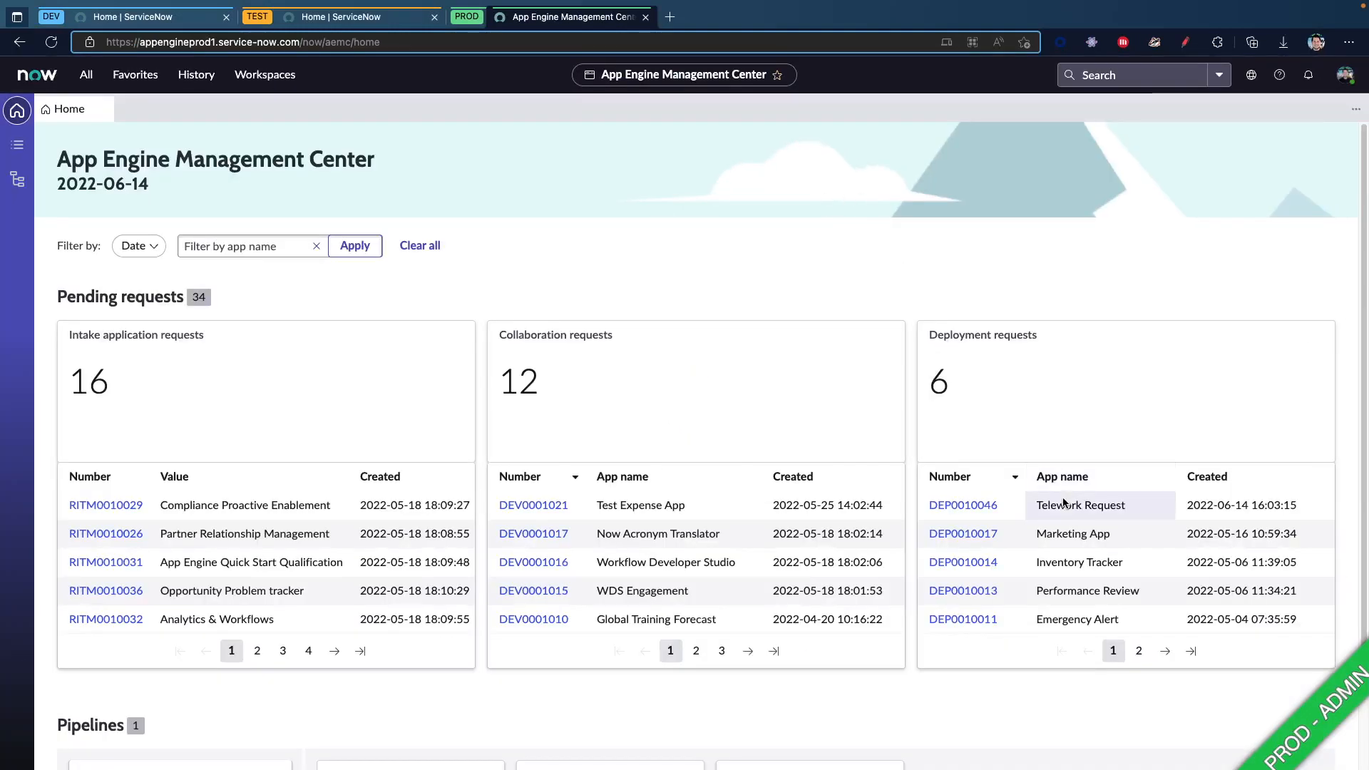
pyautogui.click(964, 511)
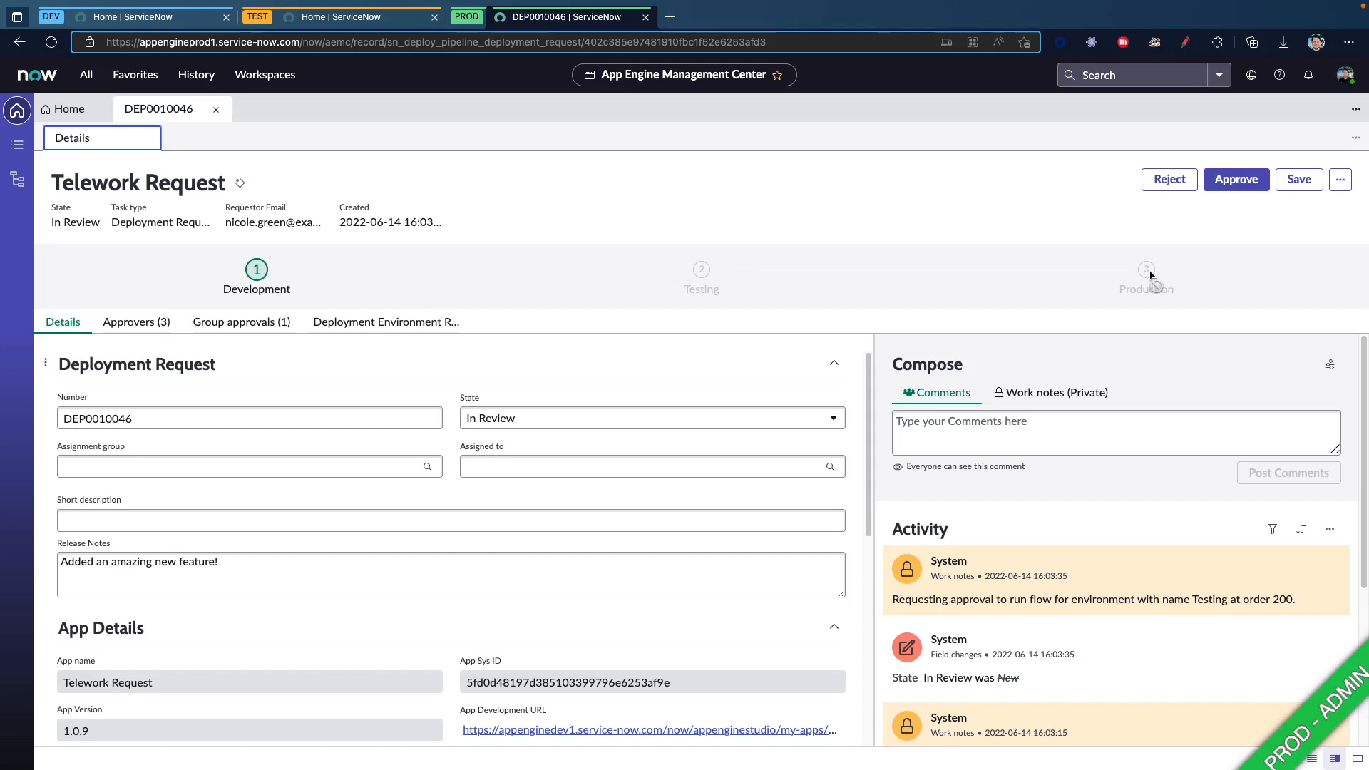
# Review the group approvals and individual approvers of the Telework Request deployment request, and approve the request
pyautogui.click(278, 328)
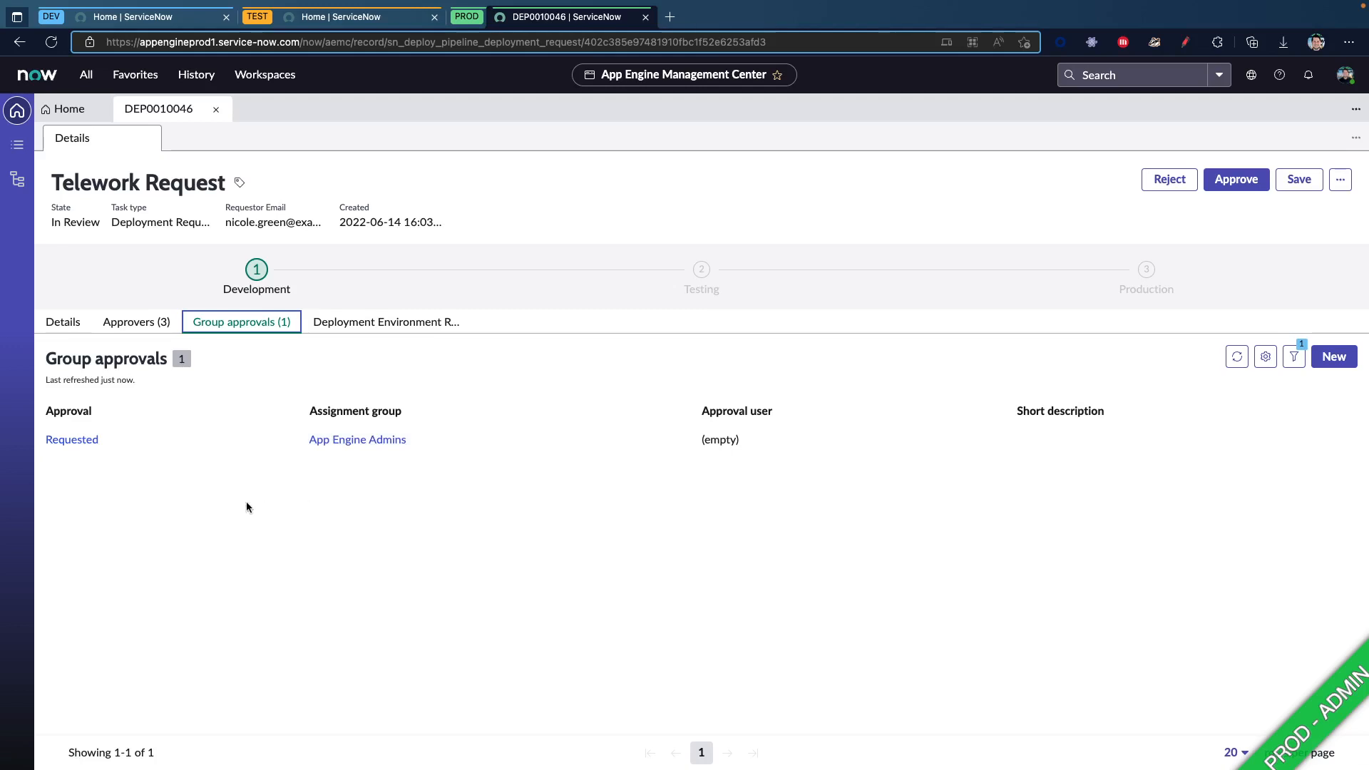
pyautogui.click(168, 324)
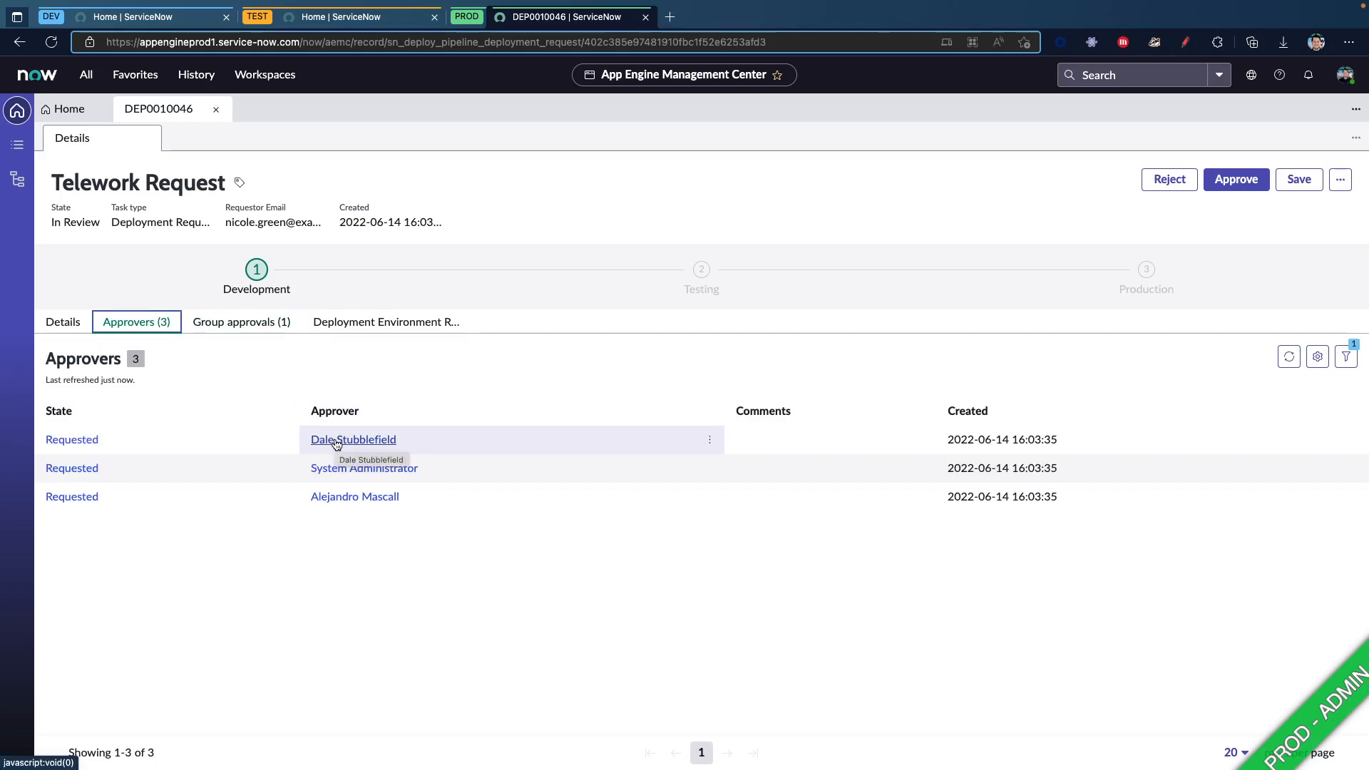
pyautogui.click(229, 325)
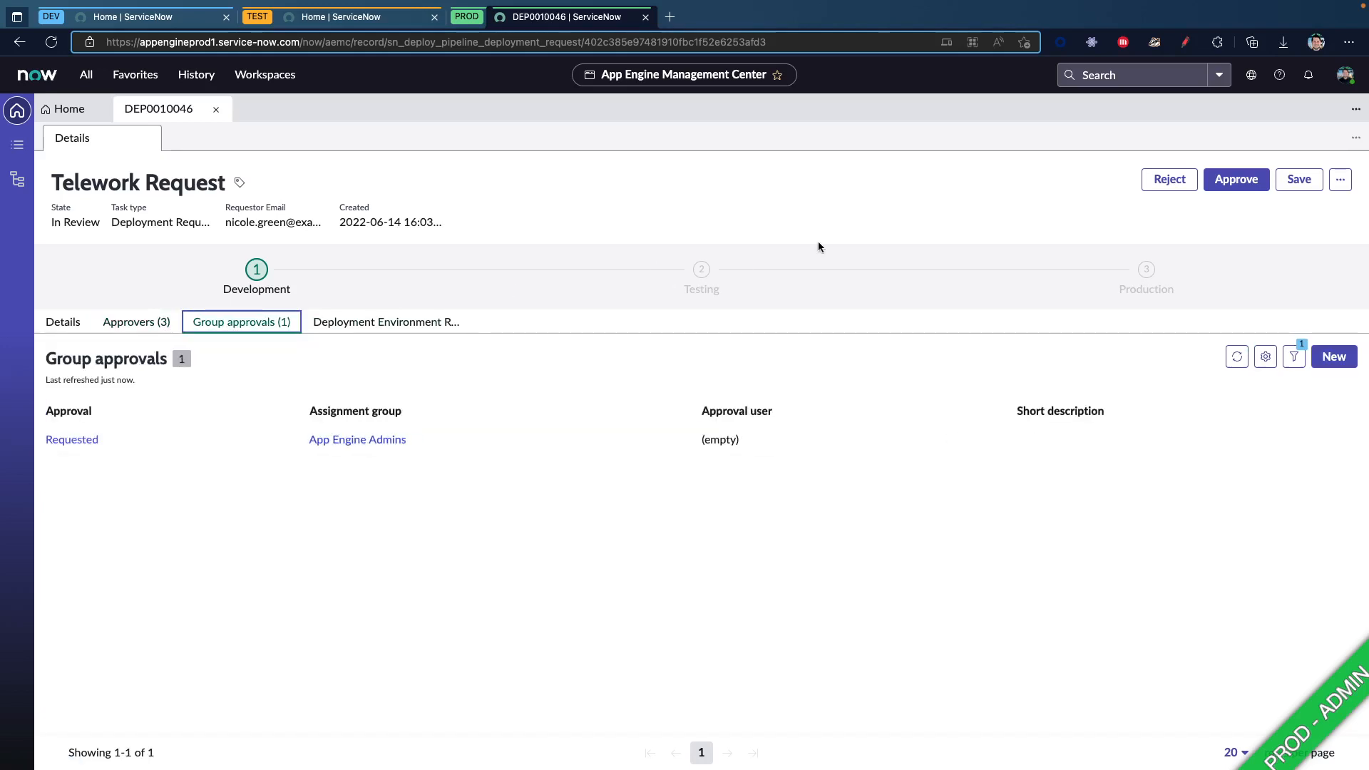
pyautogui.click(1237, 179)
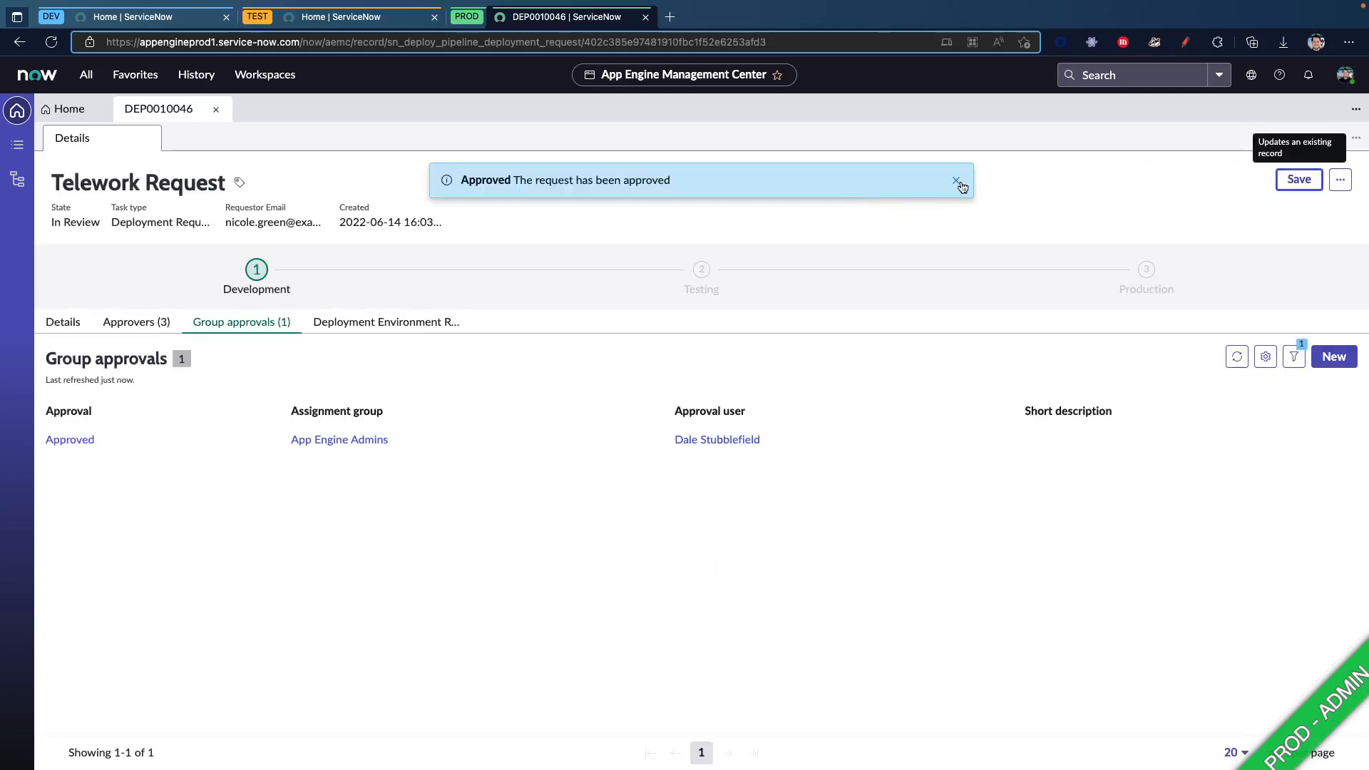
pyautogui.click(956, 180)
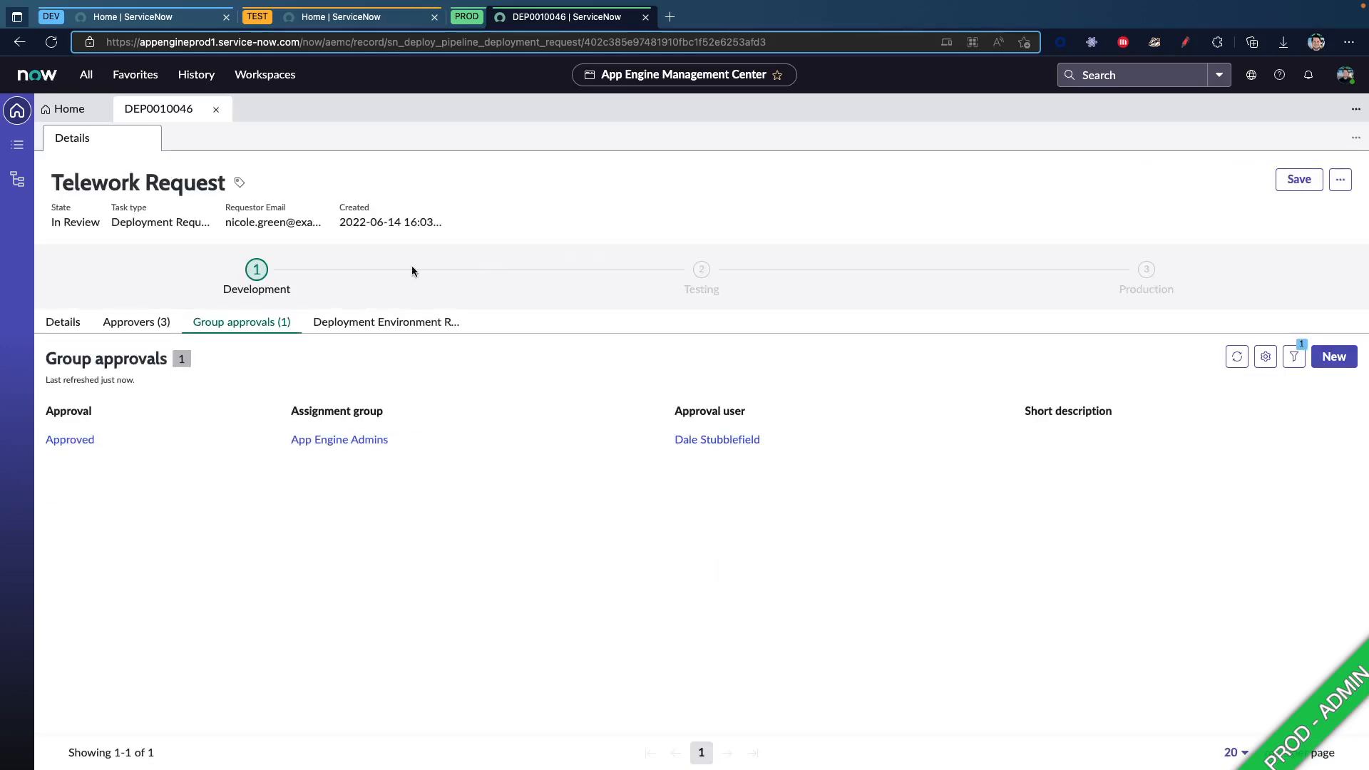